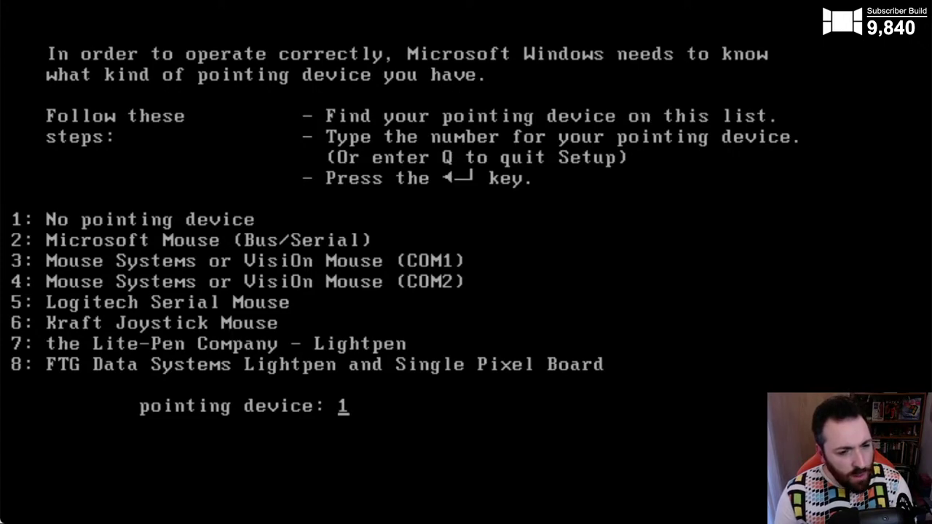
Choose Microsoft Mouse (Bus/Serial) as the pointing device and EGA (more than 64K) with Enhanced Color Display as the graphics adapter
text(2)
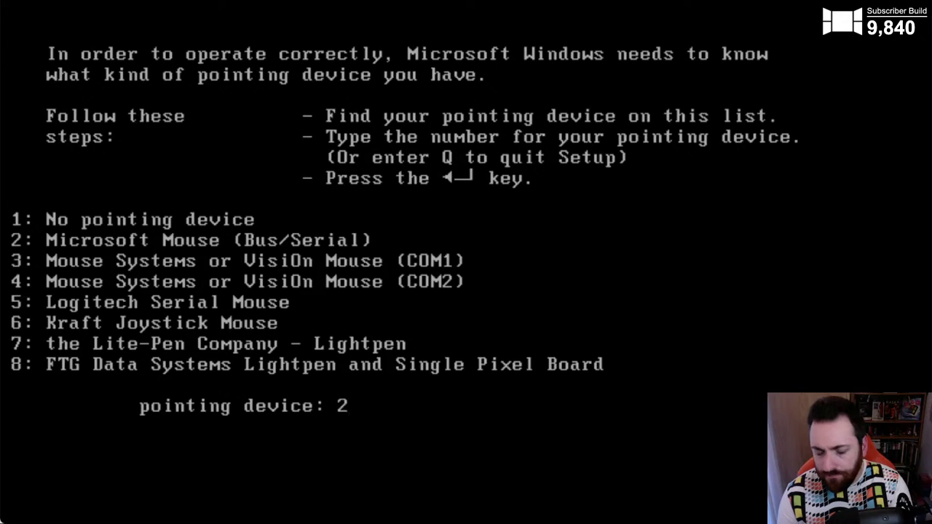
key(Return)
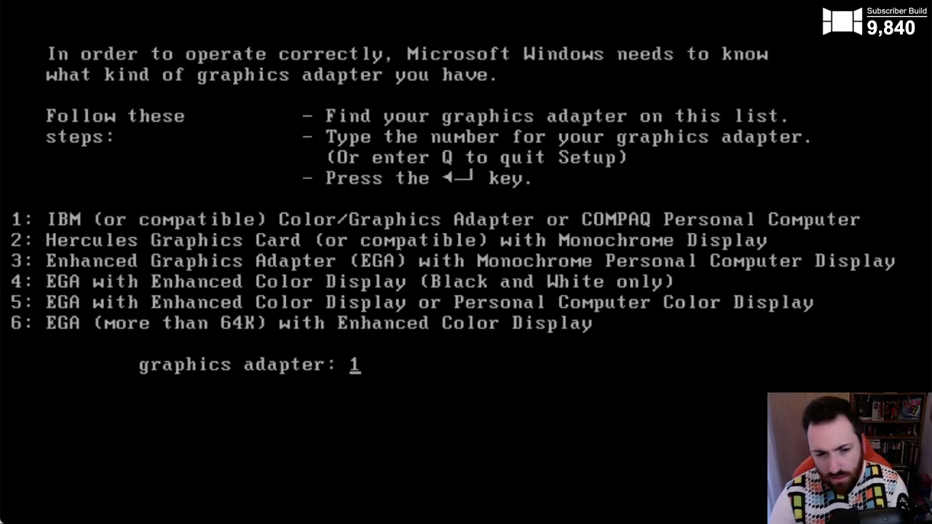
text(6)
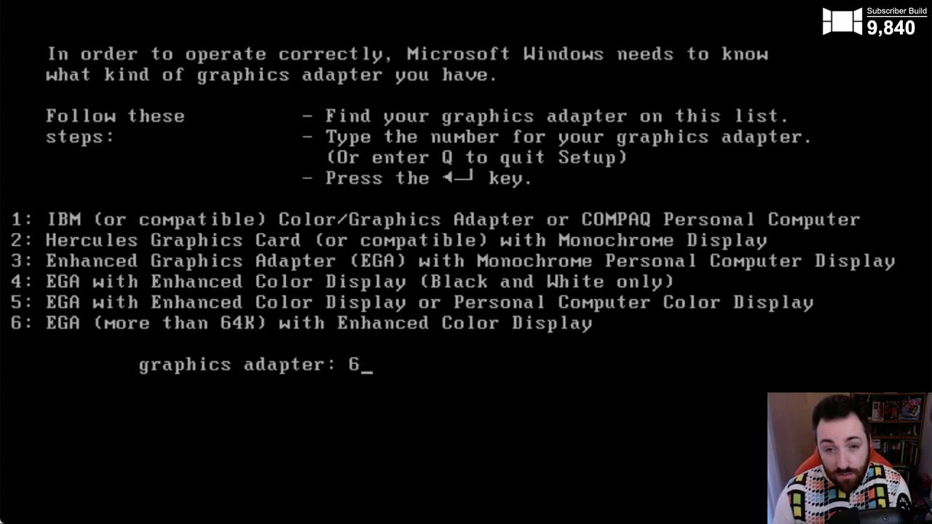
key(Return)
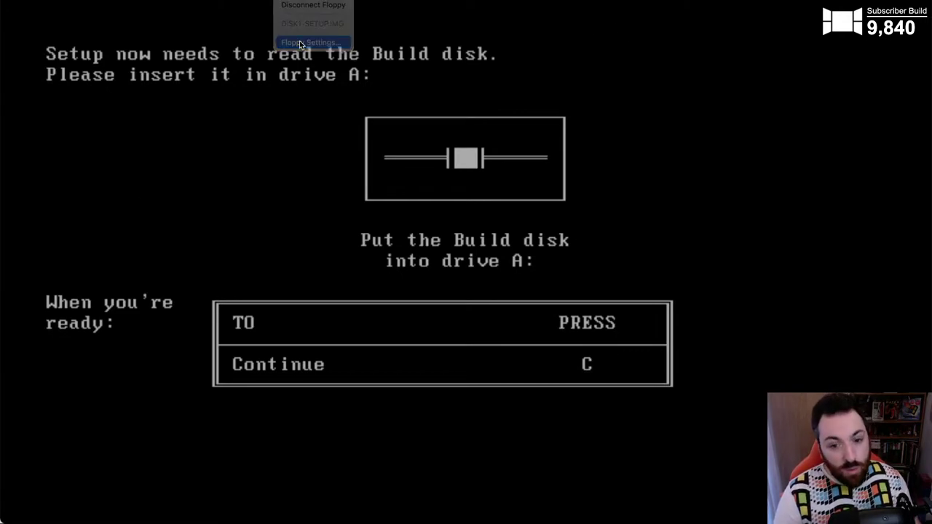
Load DISK2-BUILD.IMG into the virtual floppy drive and continue Setup with the Build disk
click(299, 40)
click(370, 61)
click(370, 78)
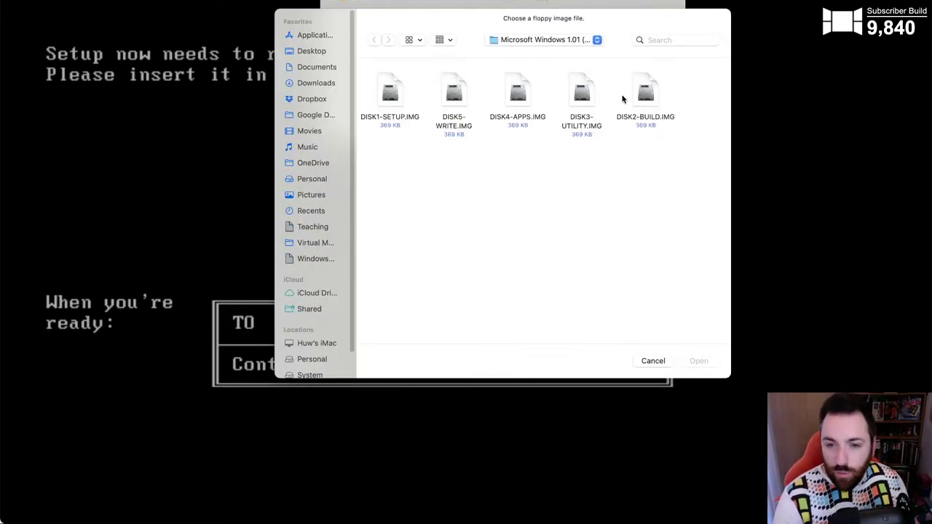
click(648, 91)
click(698, 362)
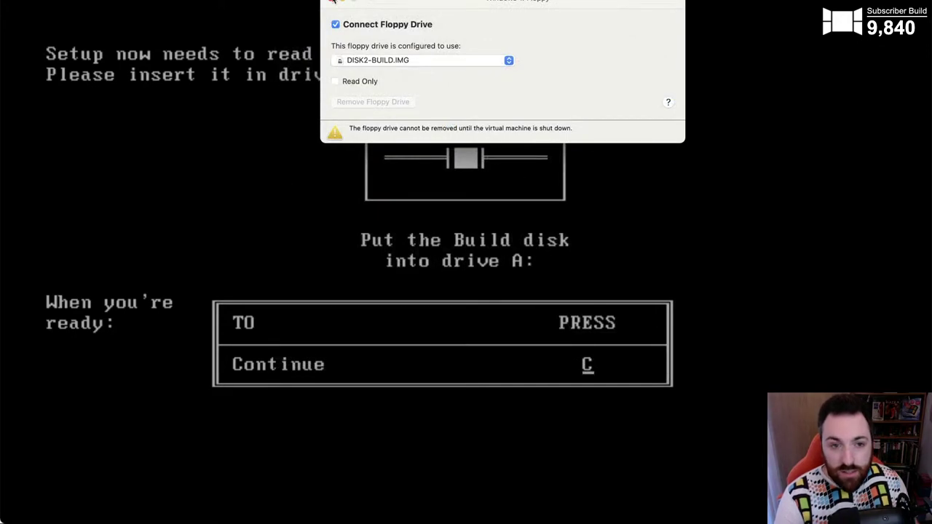
click(332, 3)
key(c)
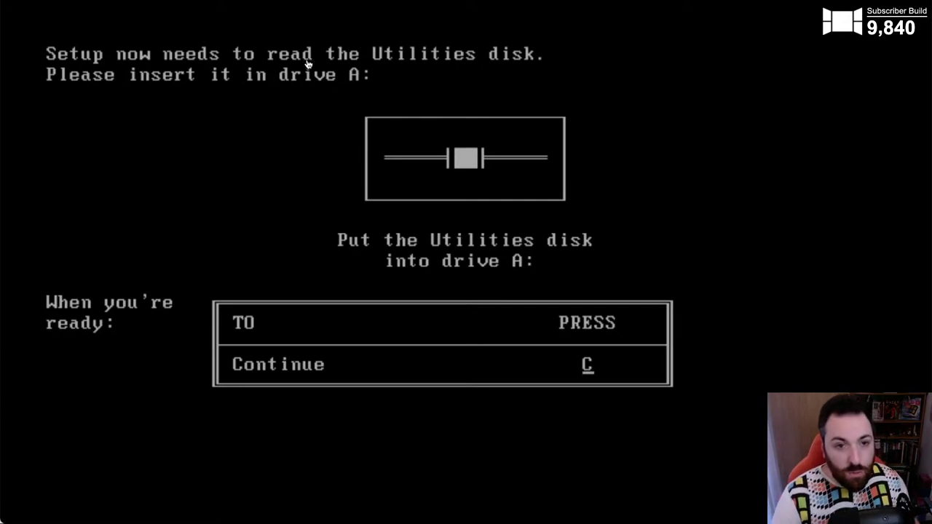
Load DISK3-UTILITY.IMG from the Microsoft Windows 1.01 (5.25) folder into the virtual floppy drive and continue Setup with the Utilities disk
click(306, 2)
click(308, 45)
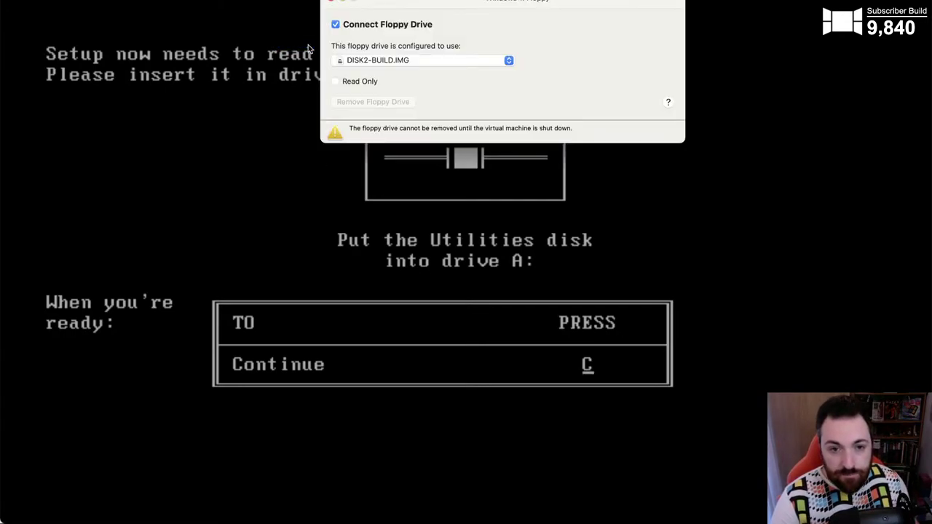
click(399, 62)
click(397, 80)
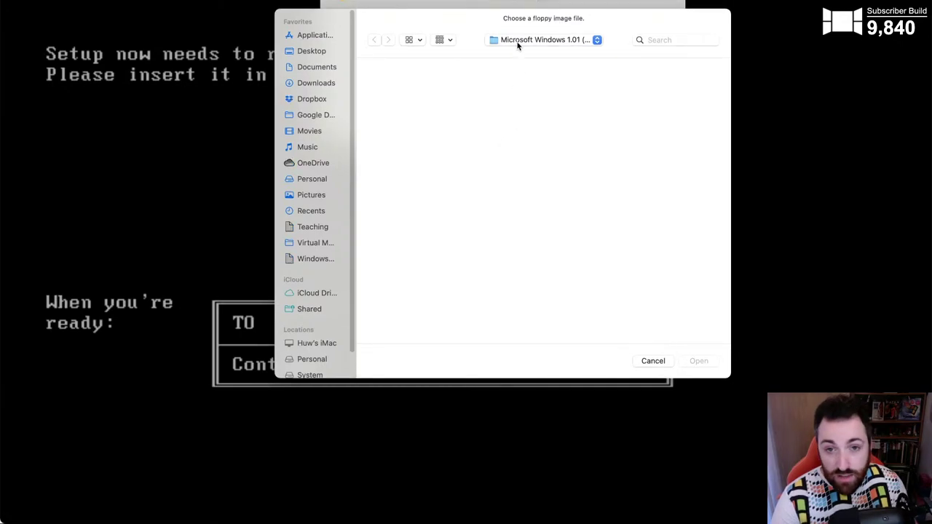
click(519, 40)
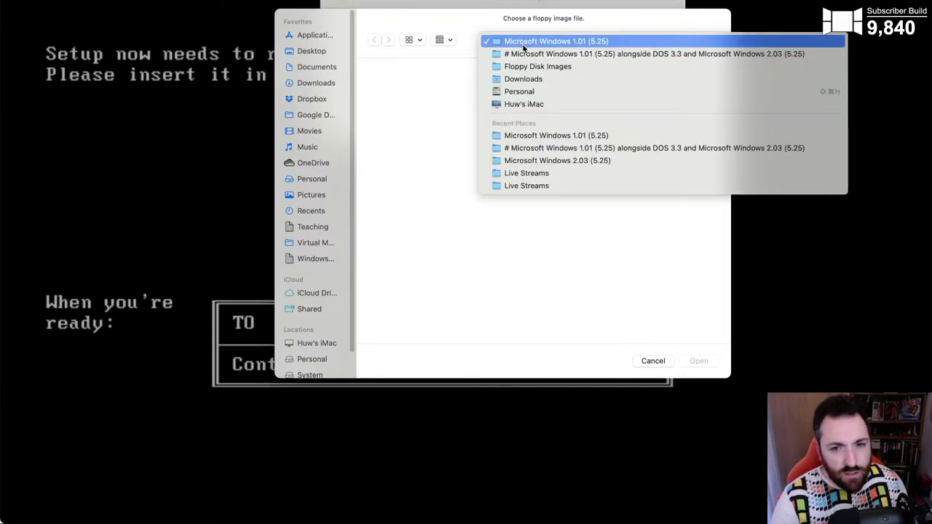
click(519, 56)
double_click(387, 89)
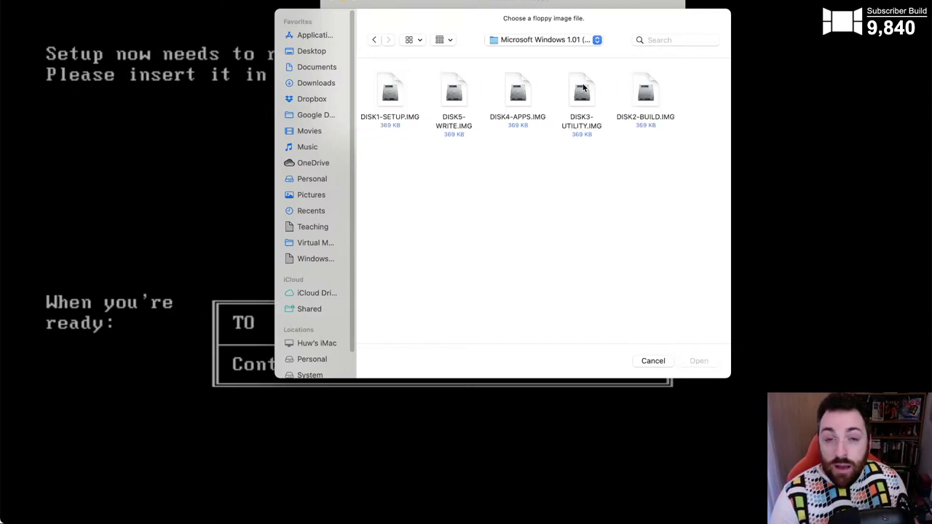
click(582, 87)
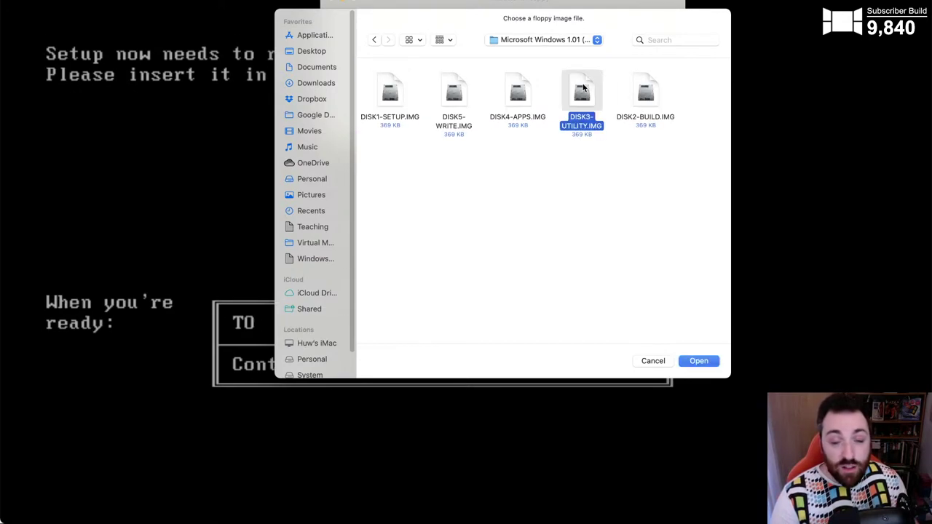
click(695, 361)
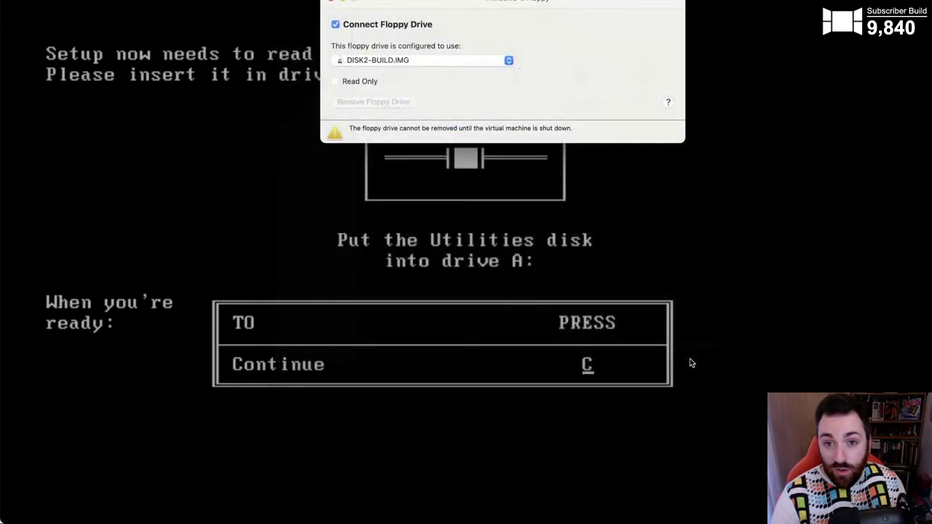
click(330, 1)
key(c)
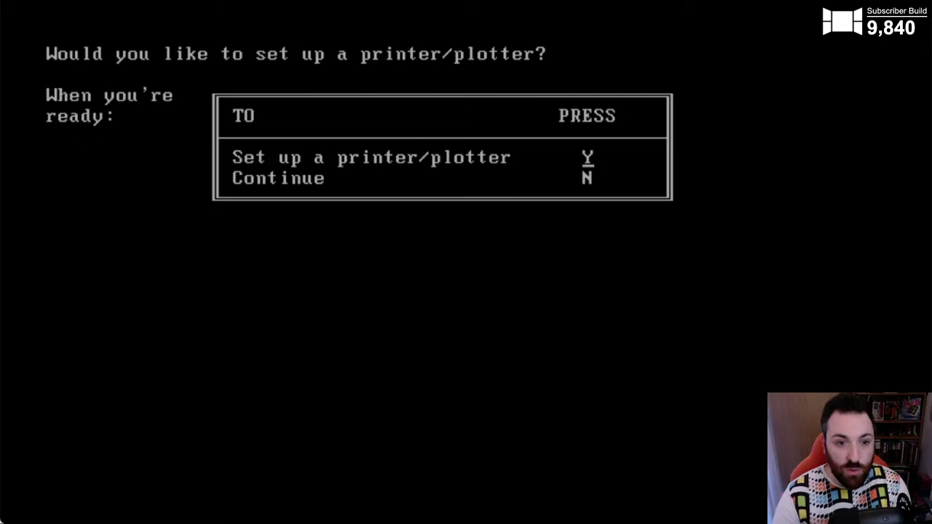
Skip the printer/plotter setup, then load DISK4-APPS.IMG into the virtual floppy drive and continue with the Desktop Applications disk
key(n)
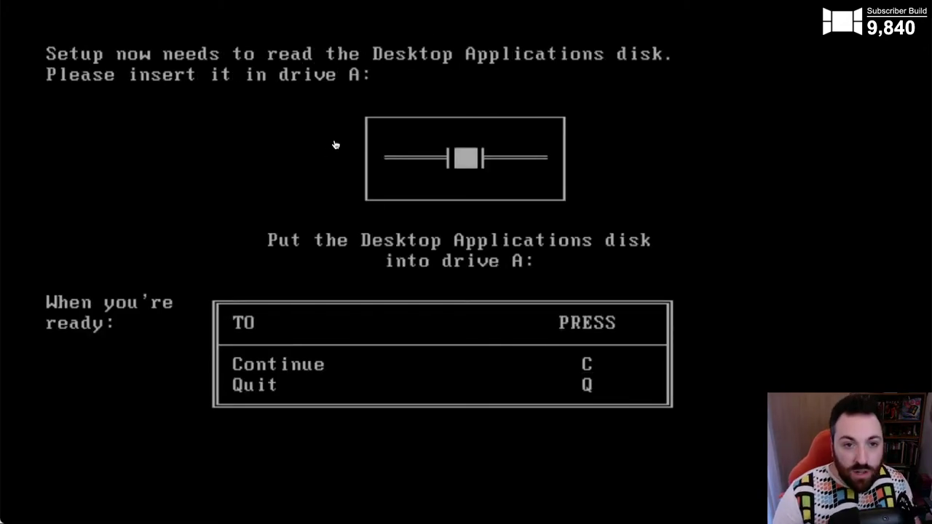
click(333, 1)
click(342, 44)
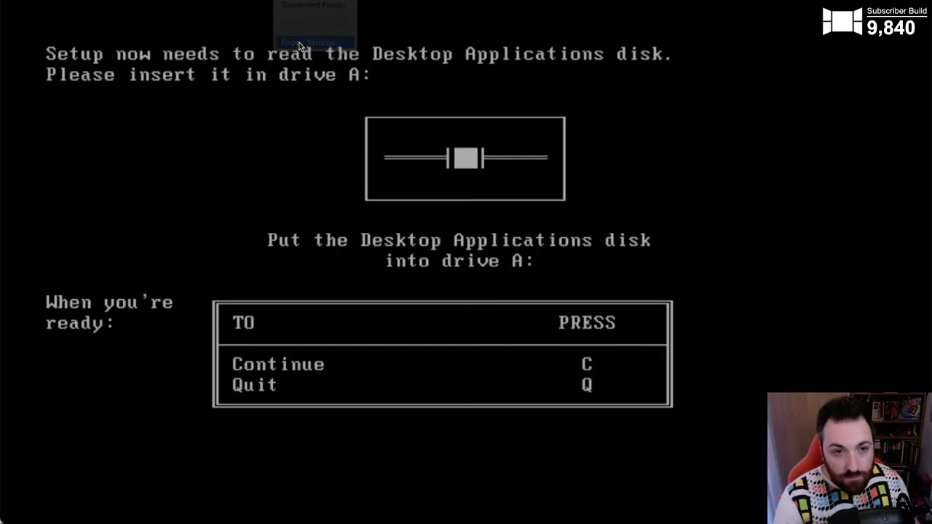
click(375, 60)
click(381, 77)
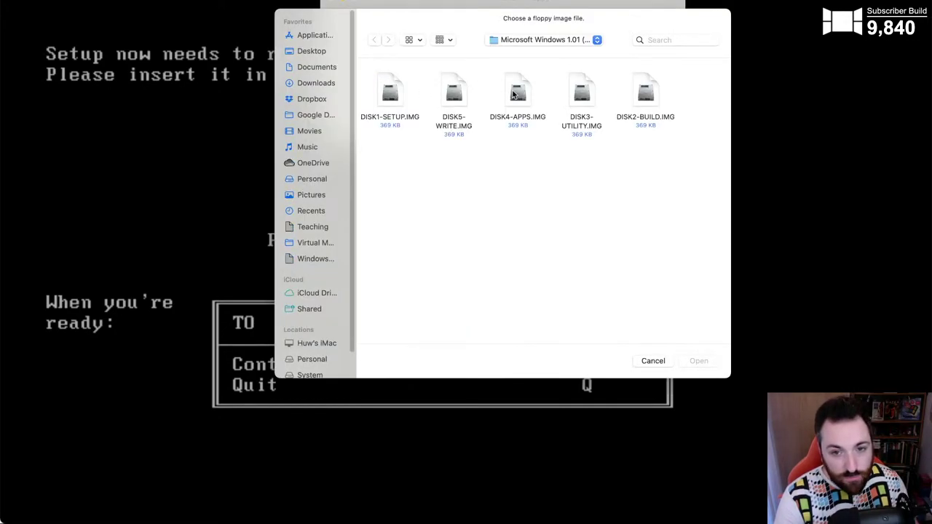
click(517, 93)
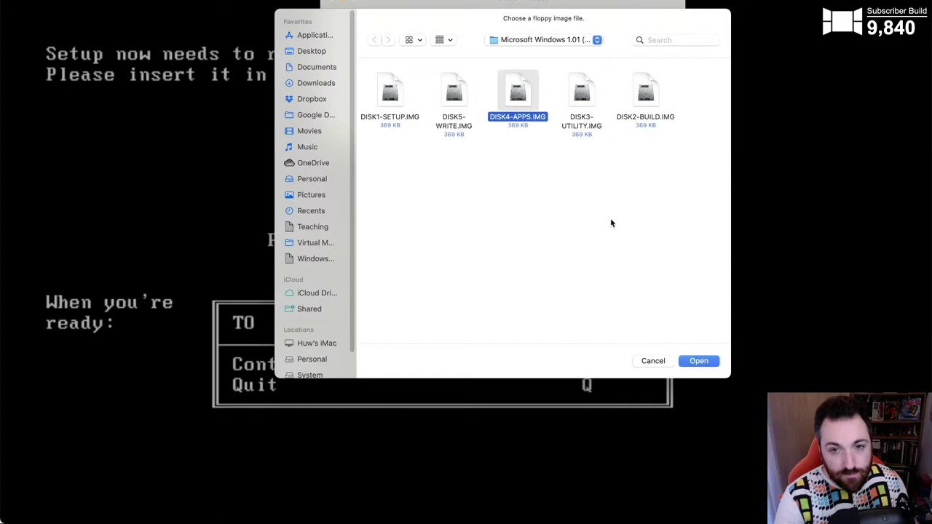
click(699, 361)
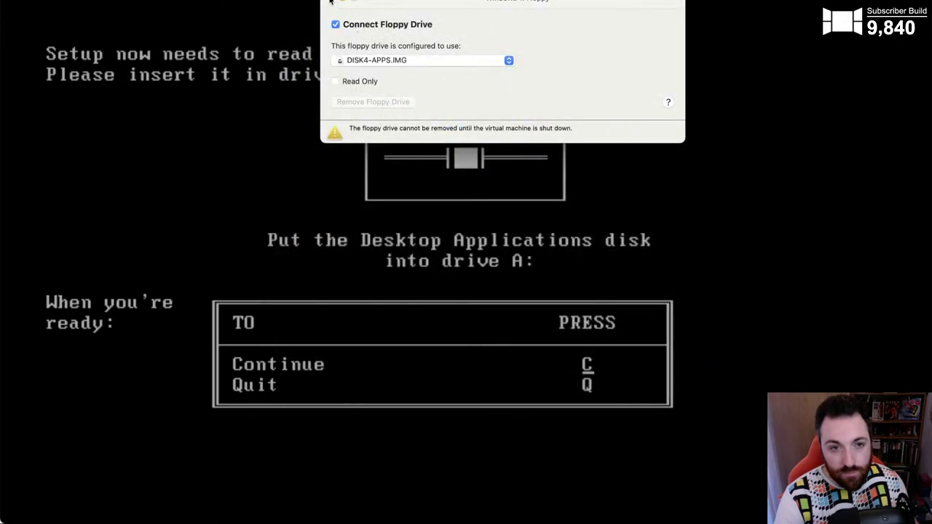
key(Return)
key(c)
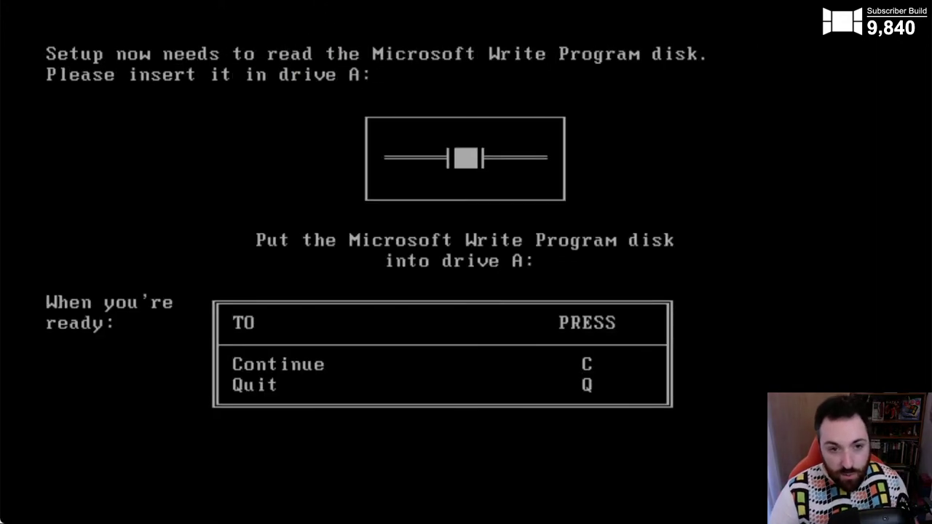
Load DISK5-WRITE.IMG into the virtual floppy drive and continue Setup with the Microsoft Write Program disk
click(295, 3)
click(296, 42)
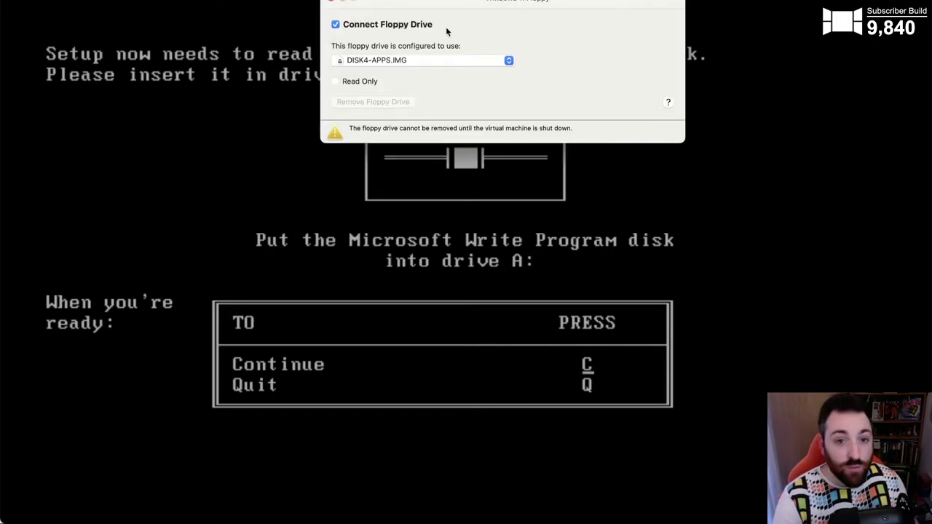
click(392, 64)
click(391, 80)
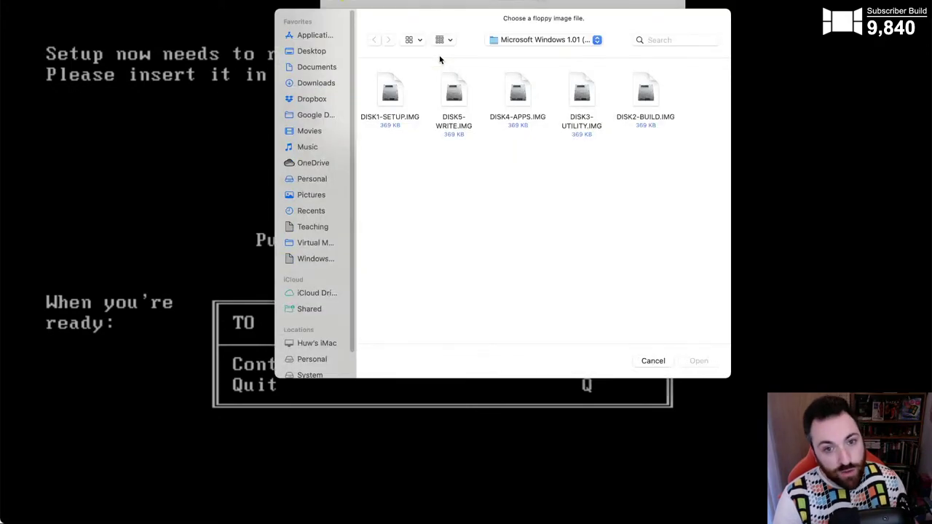
click(454, 95)
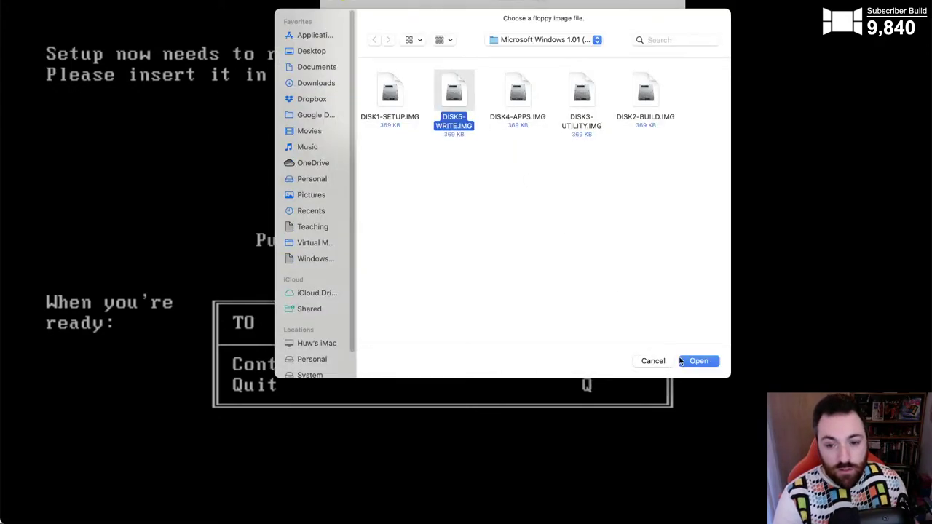
click(692, 361)
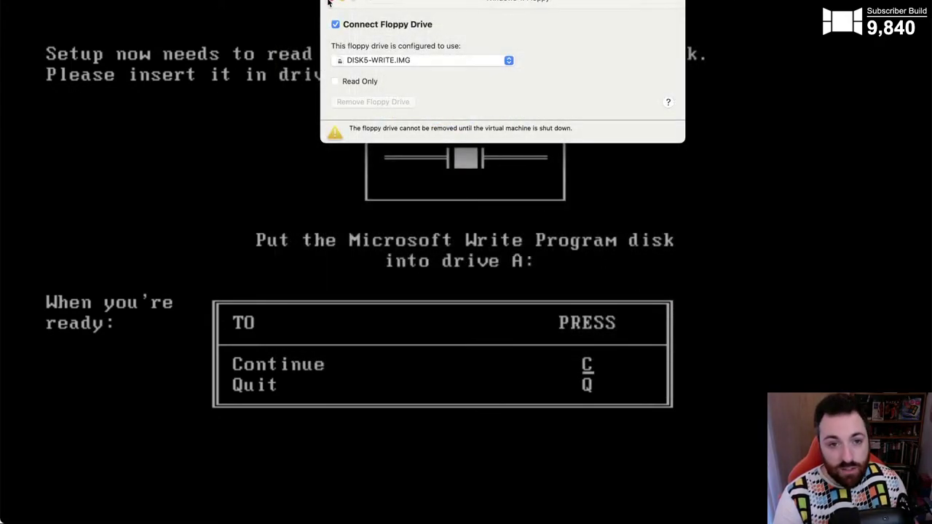
click(332, 3)
key(c)
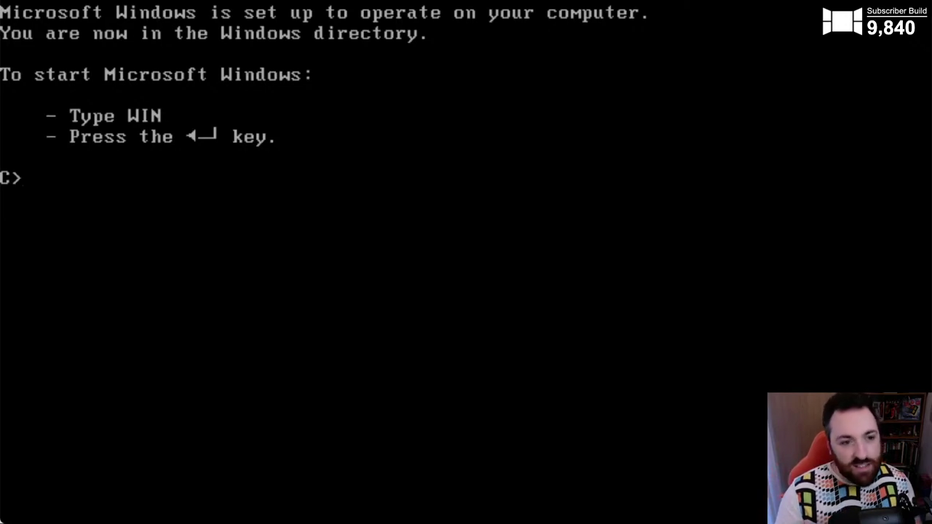
Start Windows from the DOS prompt with the win command
text(win)
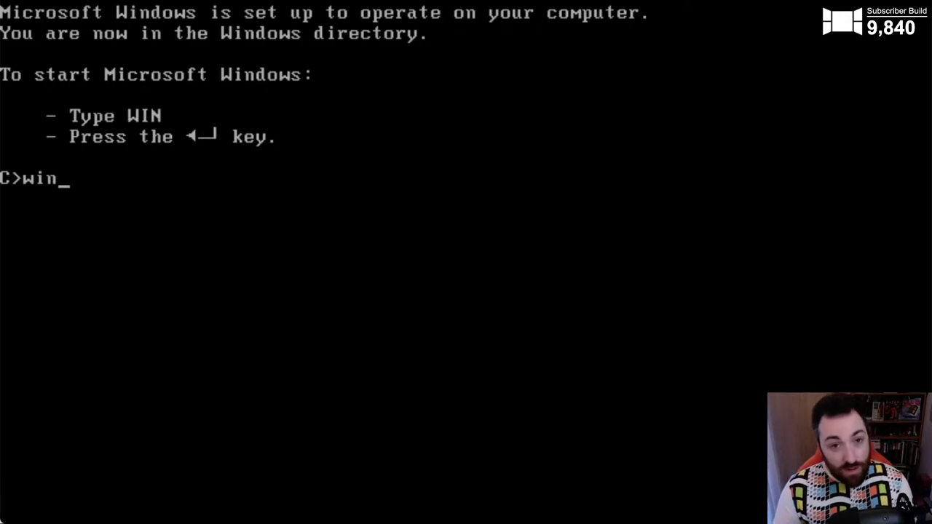
key(Return)
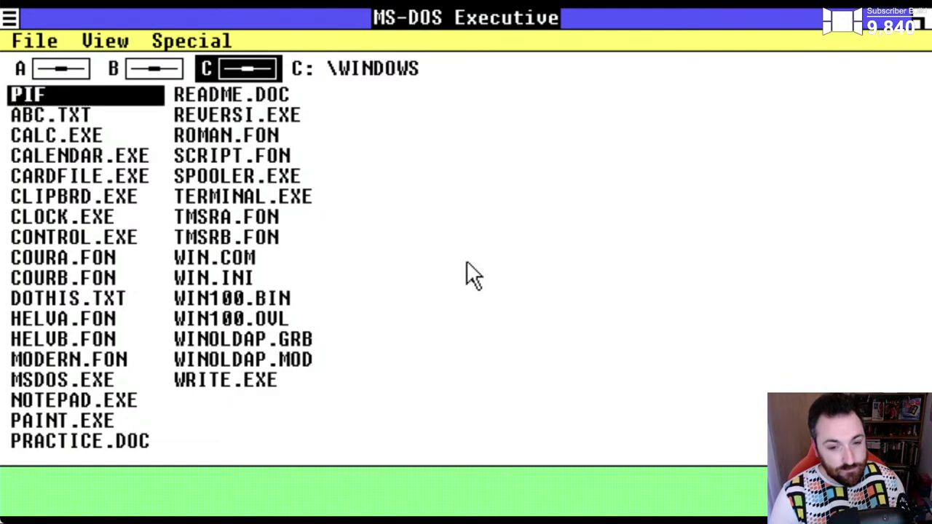
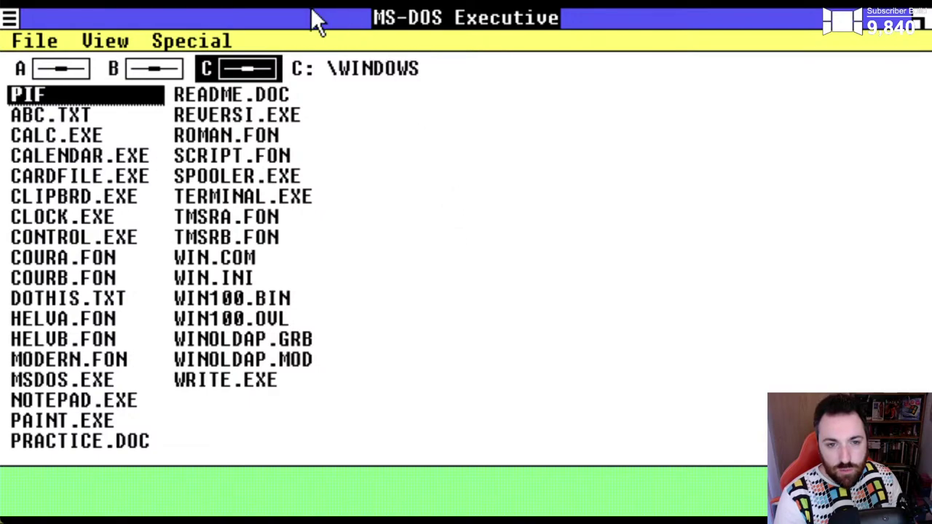
Go up from C:\WINDOWS to the root of drive C and open the APPS directory to view its programs
click(350, 70)
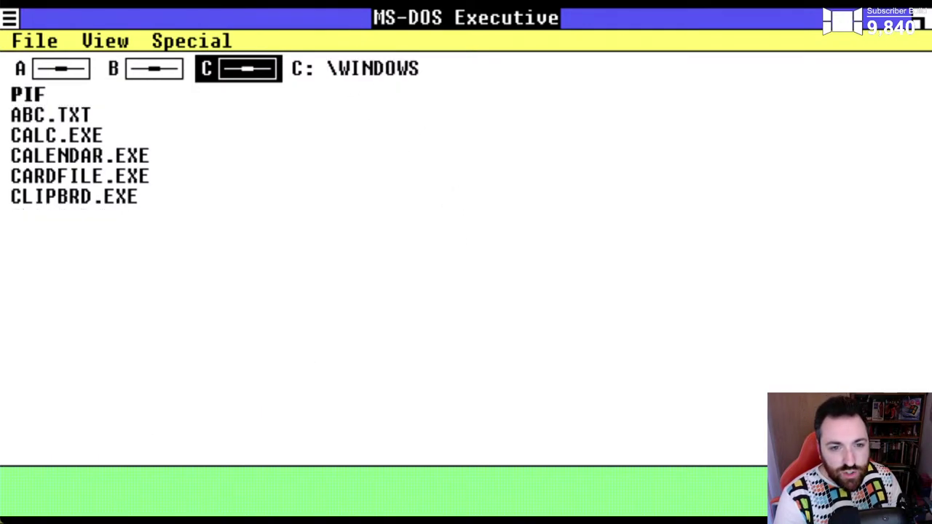
click(315, 73)
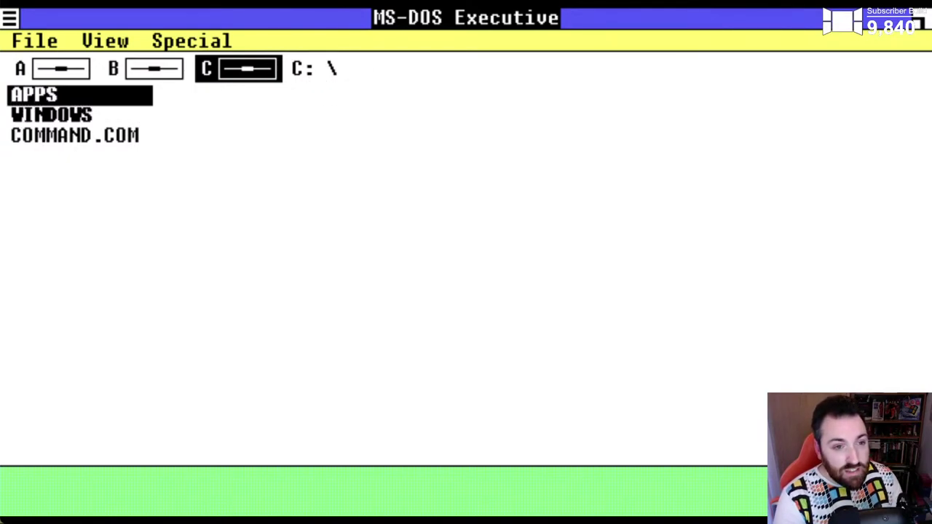
double_click(51, 90)
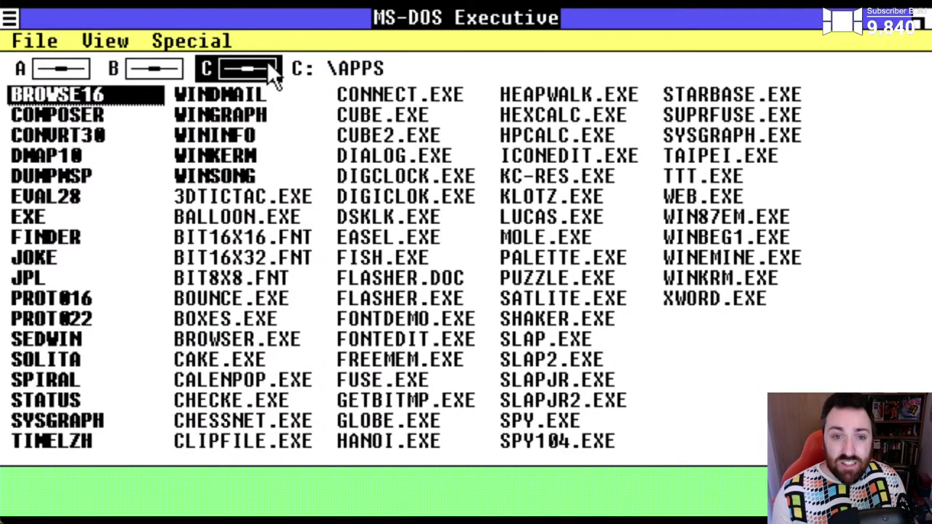
Return to the root of drive C and open the WINDOWS directory, dismissing the change-directory dialog without a change
click(304, 67)
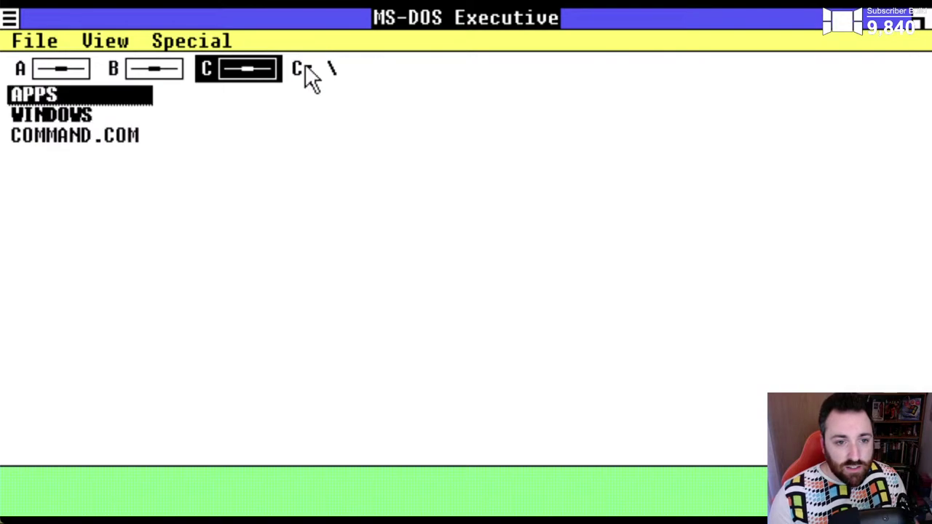
double_click(86, 106)
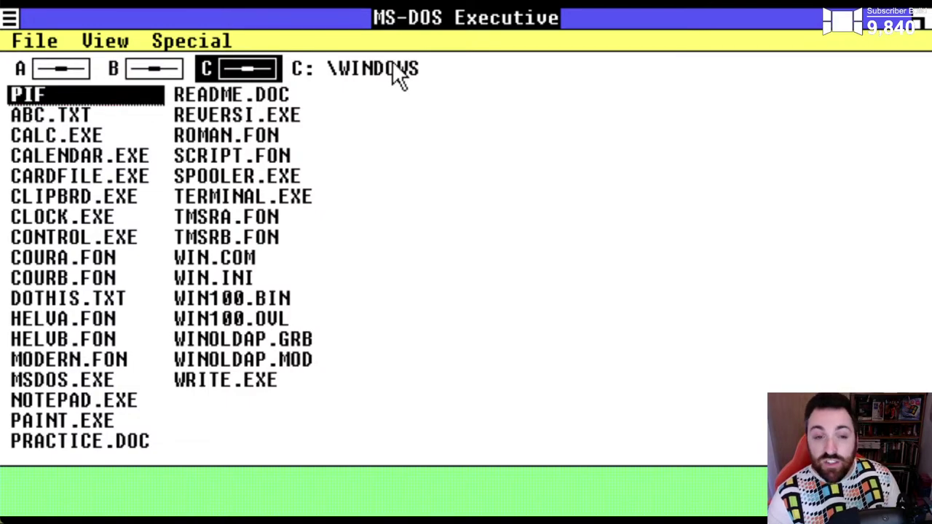
click(304, 67)
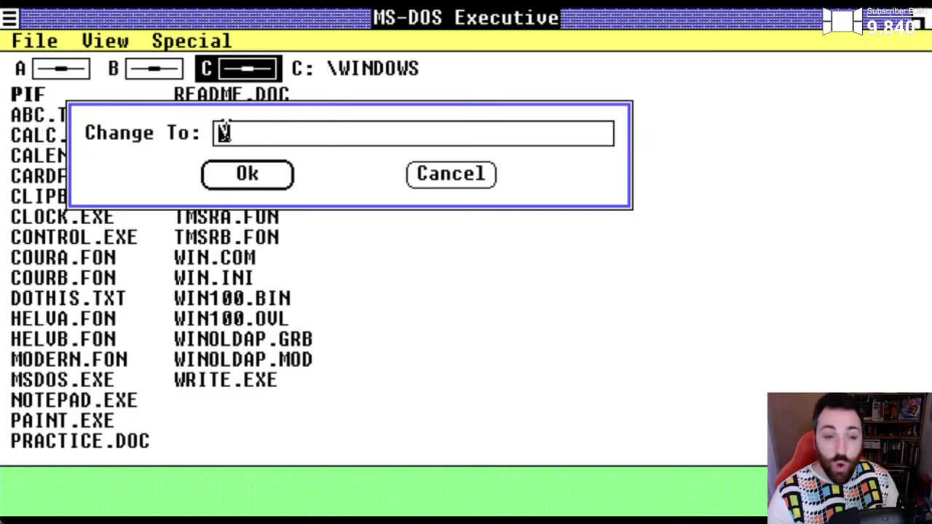
click(449, 170)
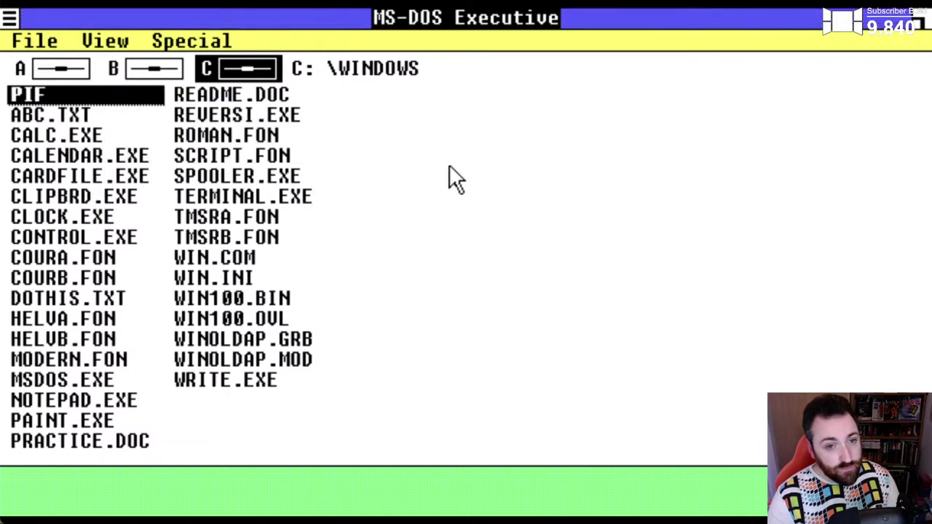
Create a directory named WoW inside C:\WINDOWS
click(306, 67)
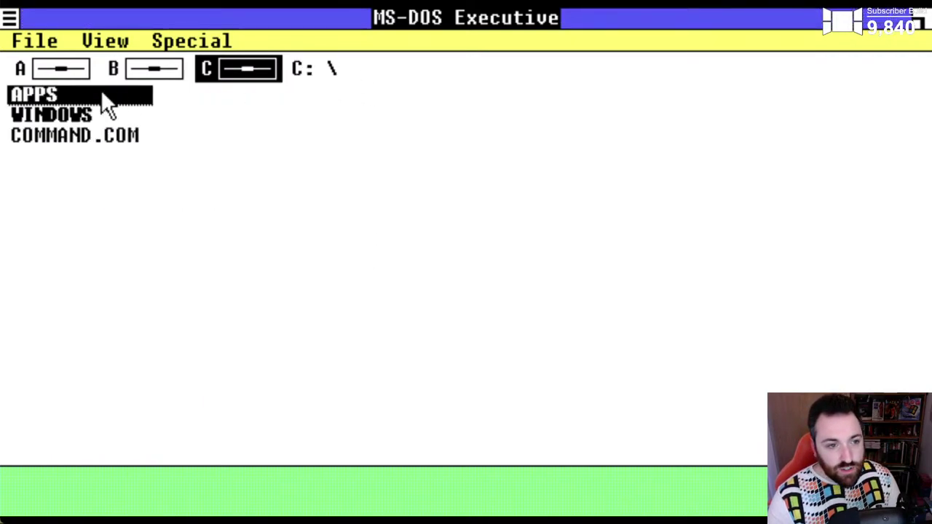
double_click(35, 115)
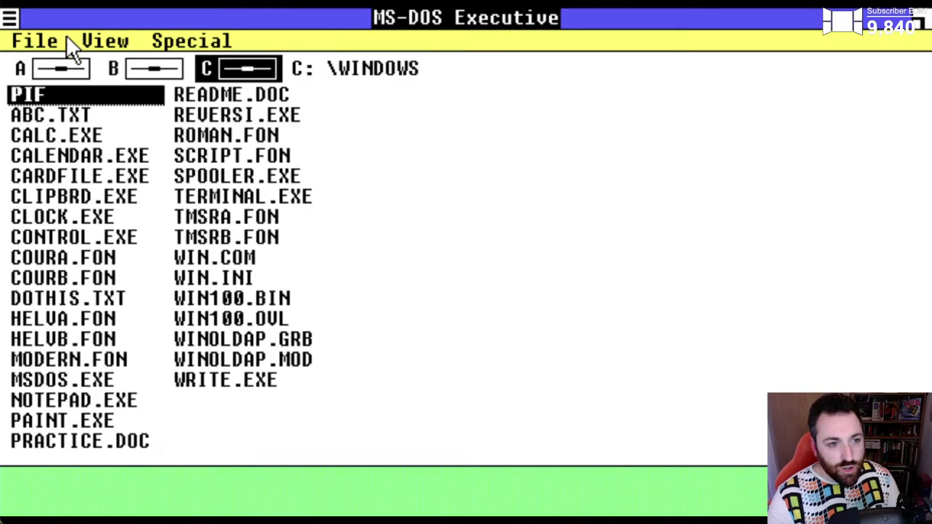
drag(35, 41, 226, 79)
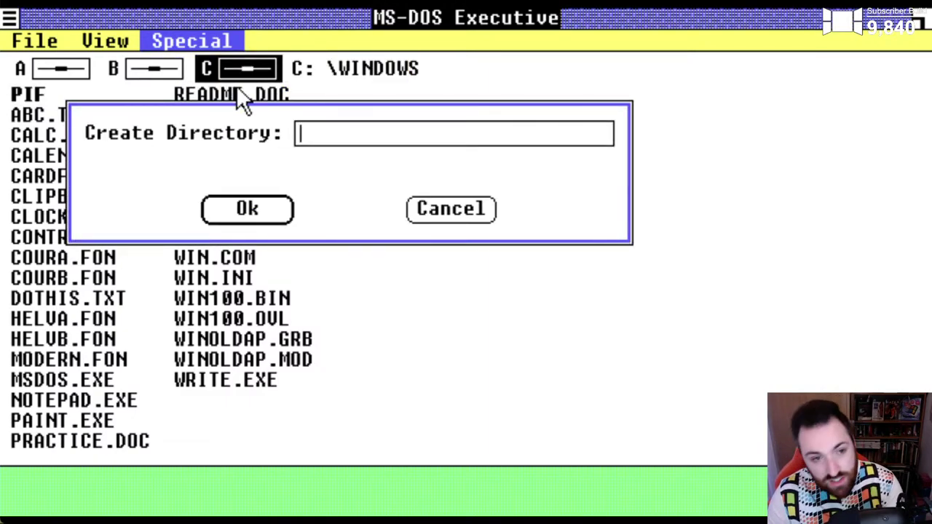
text(WoW)
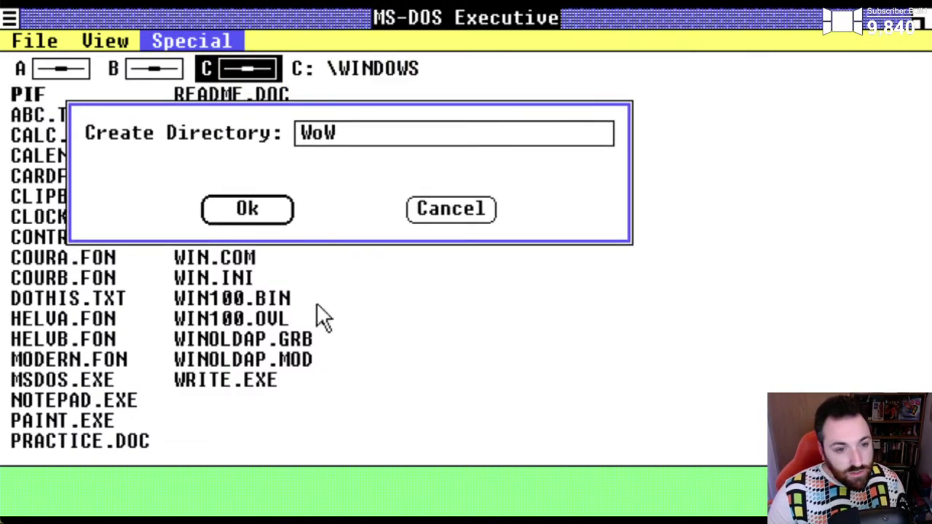
click(271, 205)
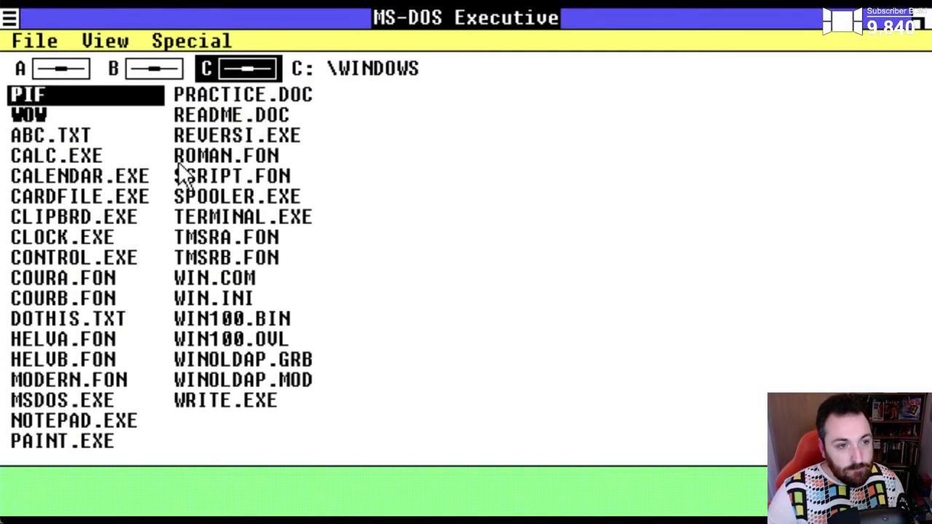
Open the new WOW directory to view its contents and change back to \WINDOWS
double_click(23, 117)
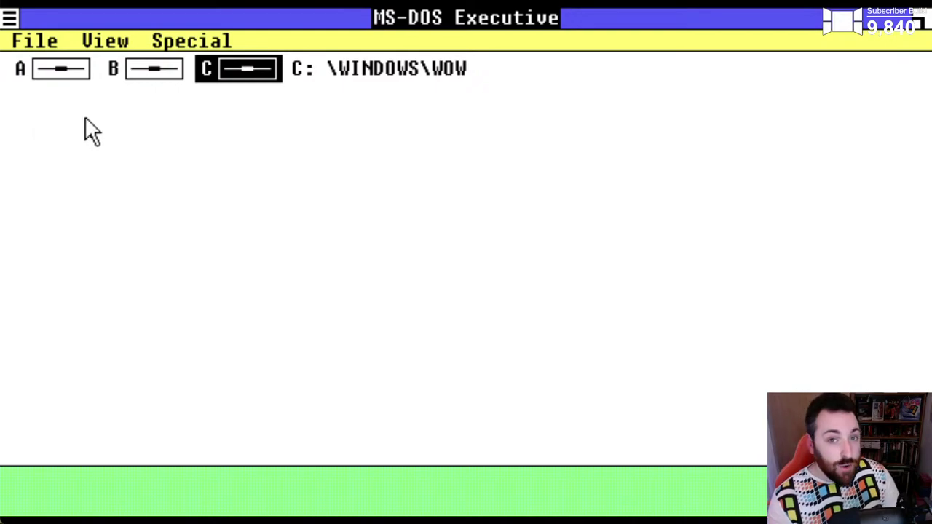
double_click(364, 65)
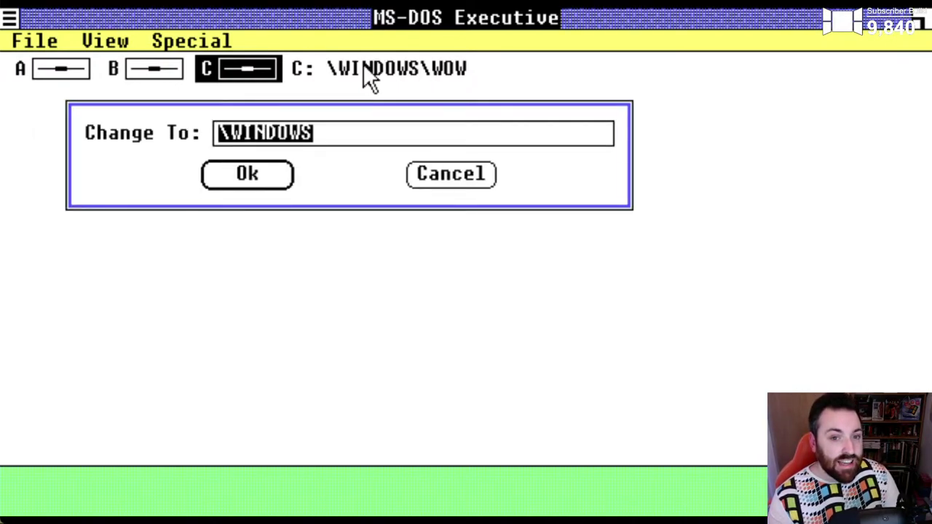
click(270, 166)
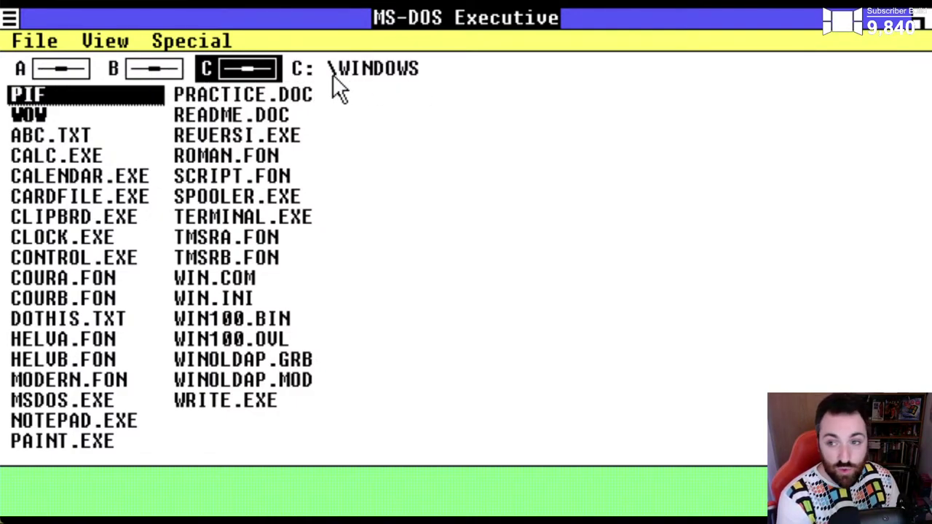
click(33, 36)
click(182, 45)
click(127, 40)
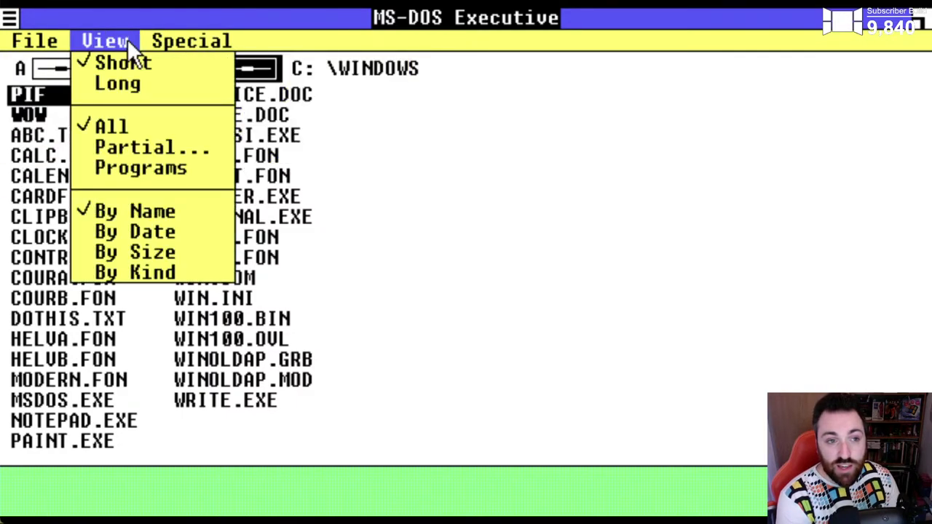
click(61, 37)
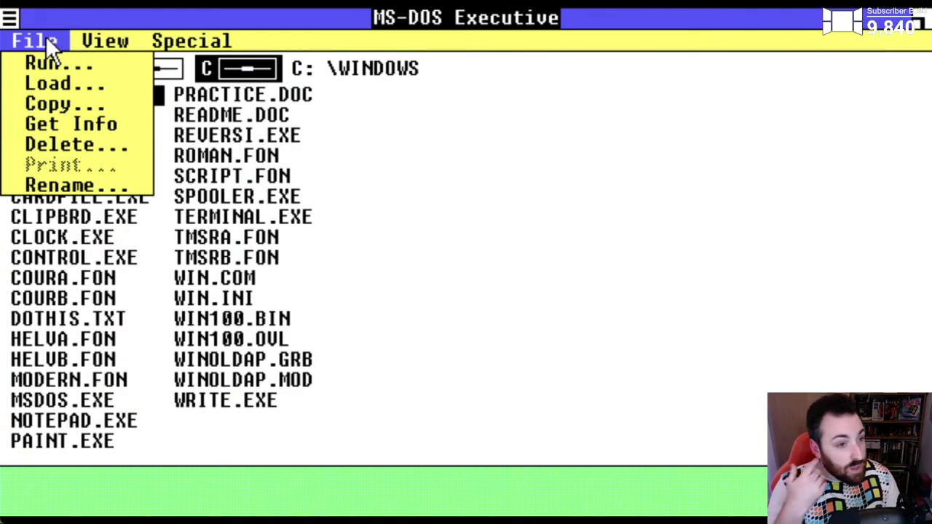
click(46, 35)
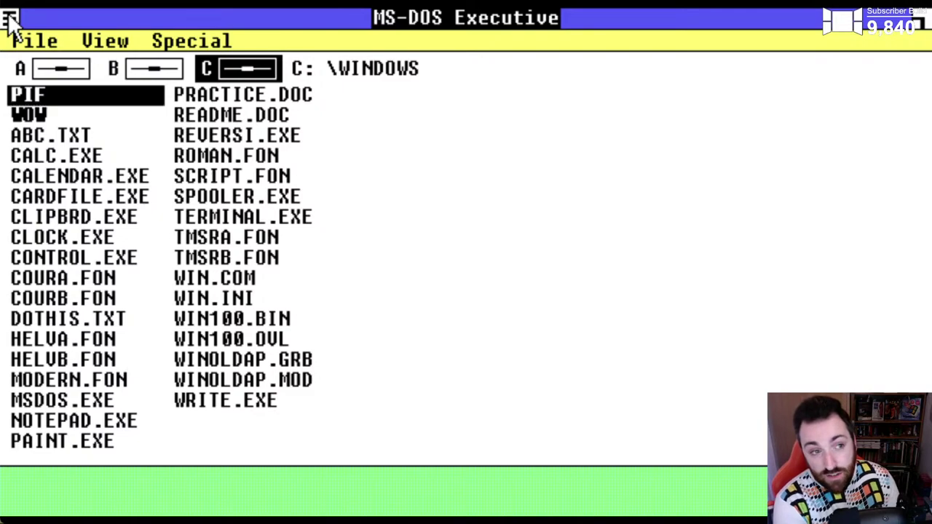
End the Windows session and start Windows again from the DOS prompt with the win command
double_click(8, 21)
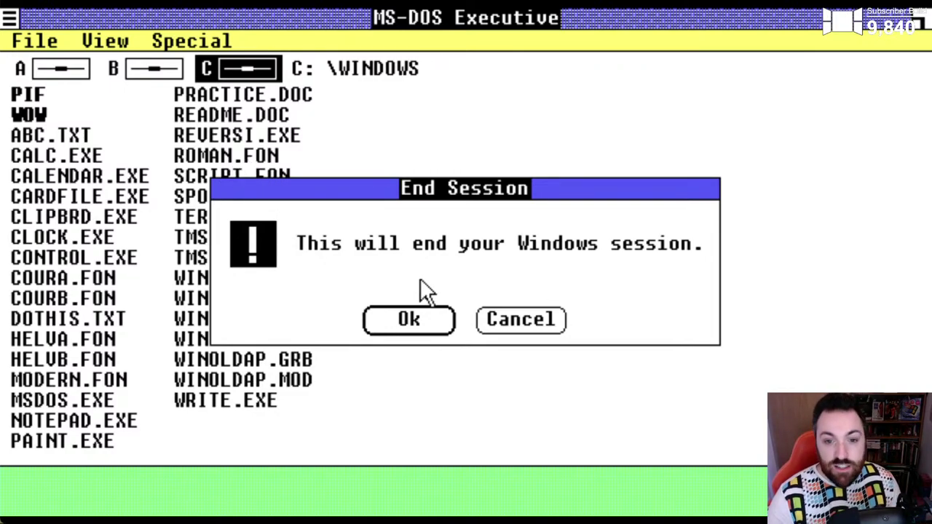
click(404, 320)
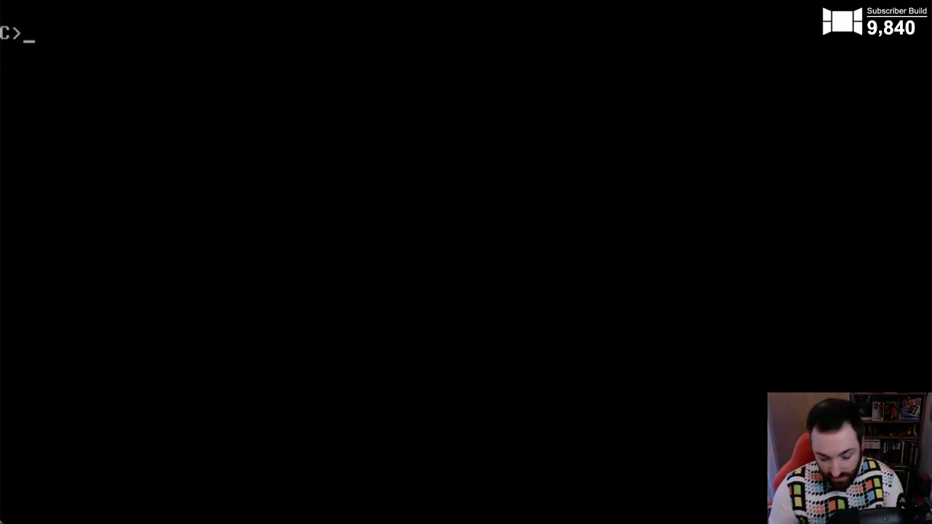
text(win)
key(Return)
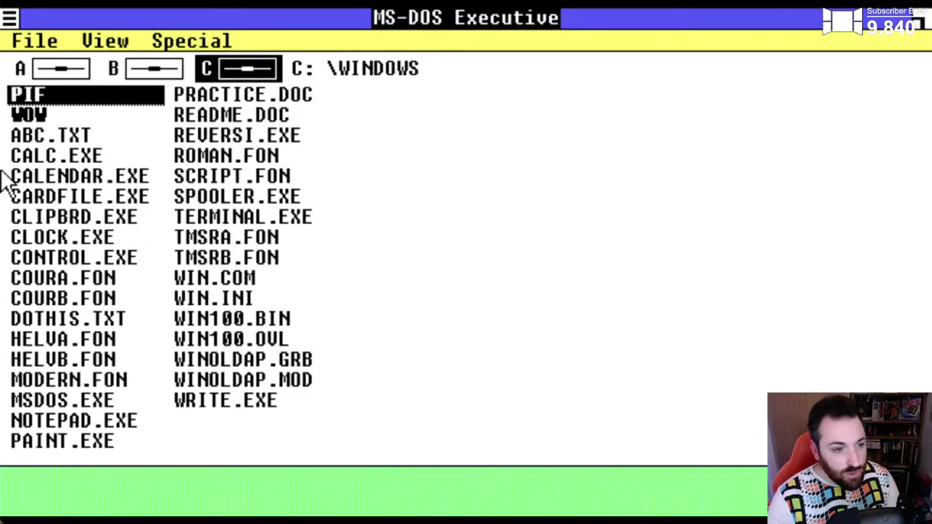
Run CALC.EXE to view Calculator, close it and look over the window commands of MS-DOS Executive
double_click(75, 155)
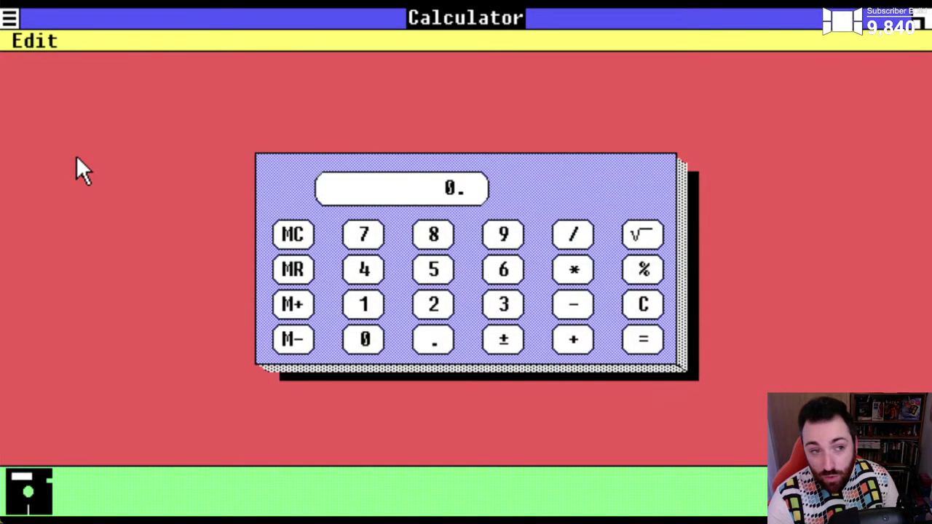
double_click(8, 16)
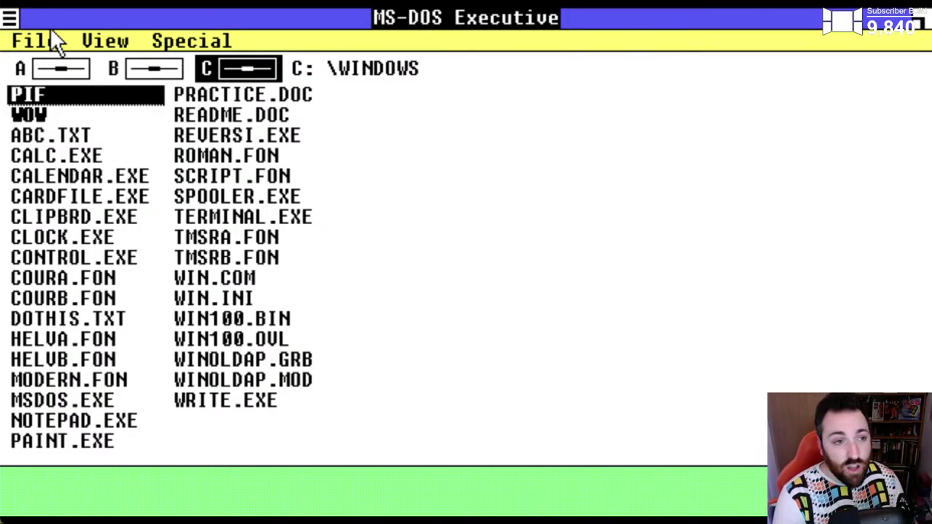
click(9, 18)
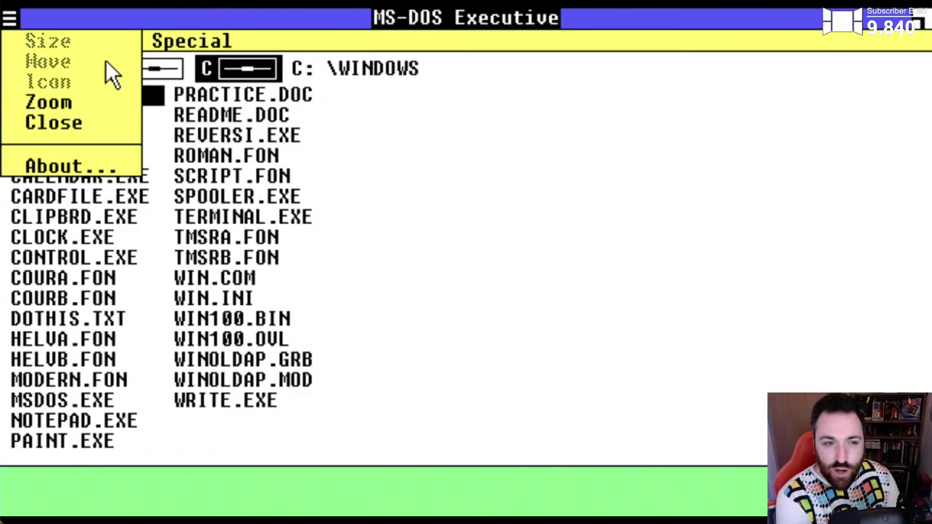
click(376, 182)
Run CALC.EXE again and try to move the Calculator window within the screen
double_click(69, 153)
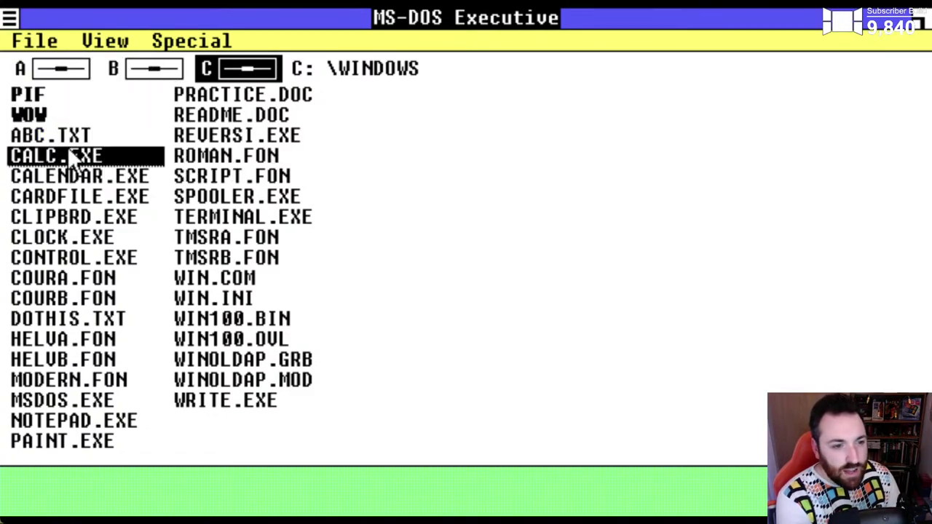
click(9, 19)
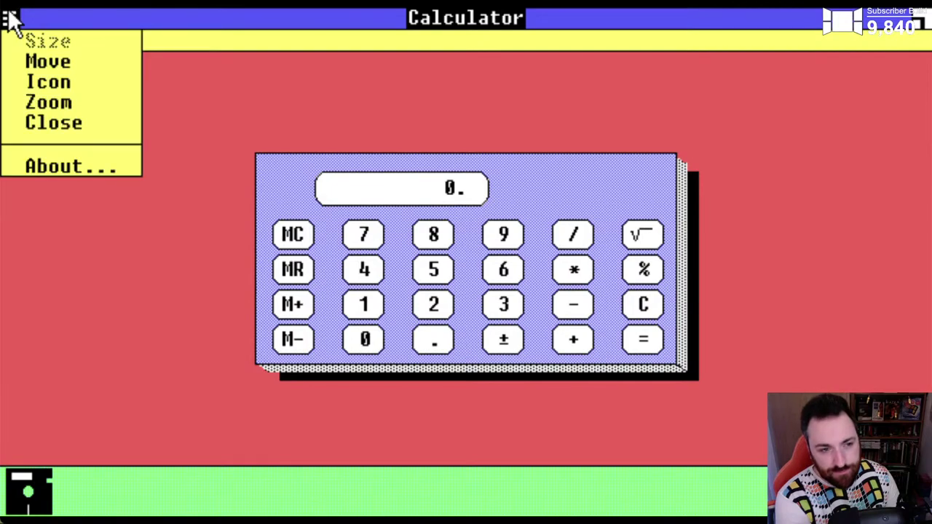
click(10, 17)
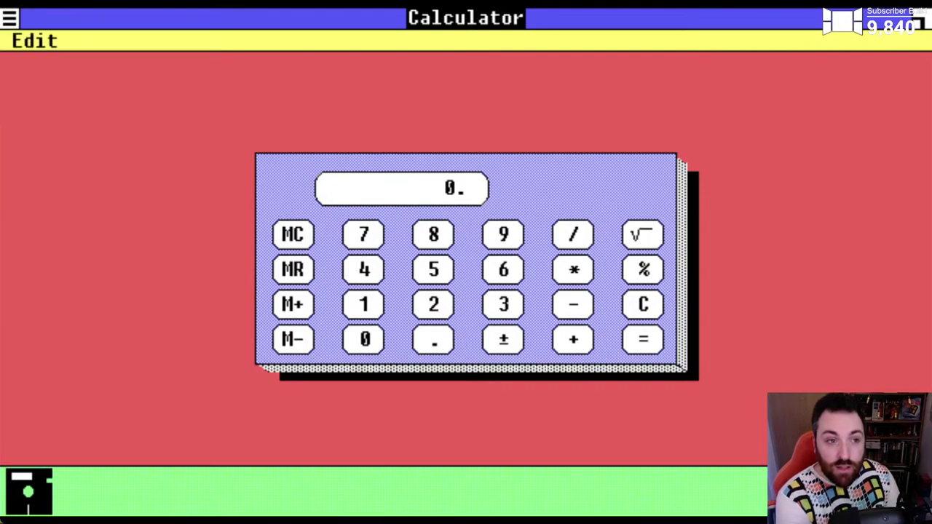
click(11, 18)
click(32, 65)
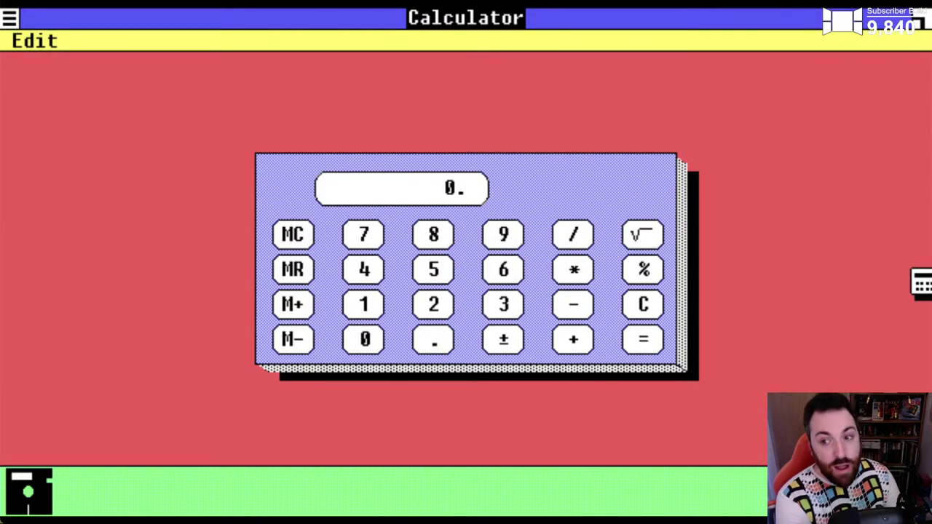
click(608, 249)
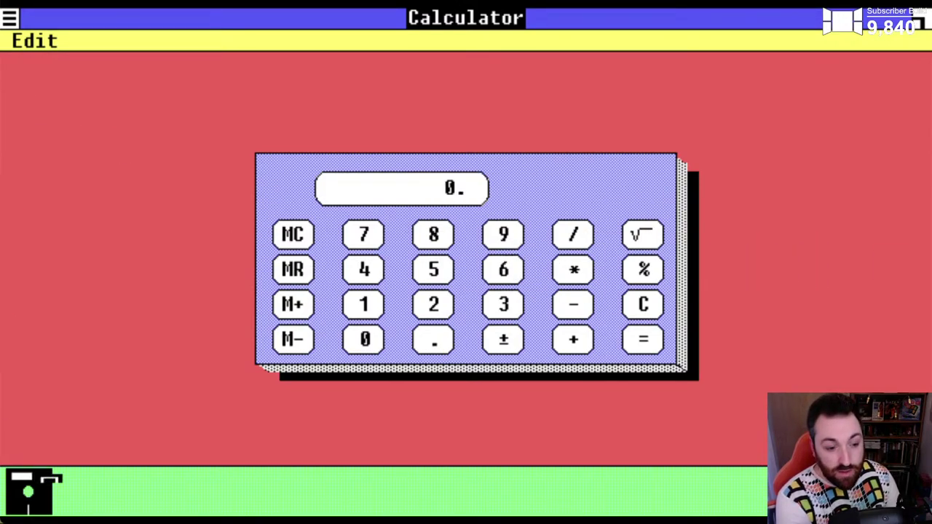
Restore the iconized MS-DOS Executive below Calculator and run CALENDAR.EXE from it
double_click(29, 488)
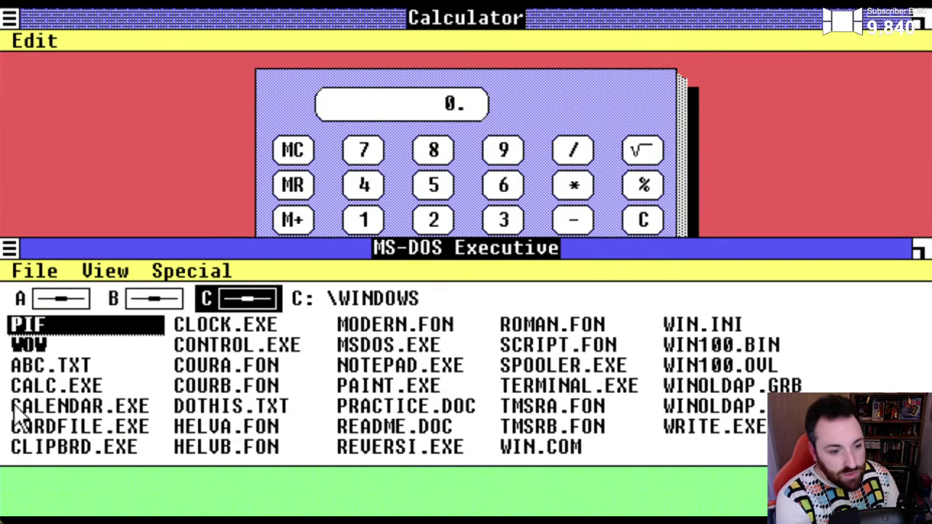
click(42, 402)
double_click(45, 402)
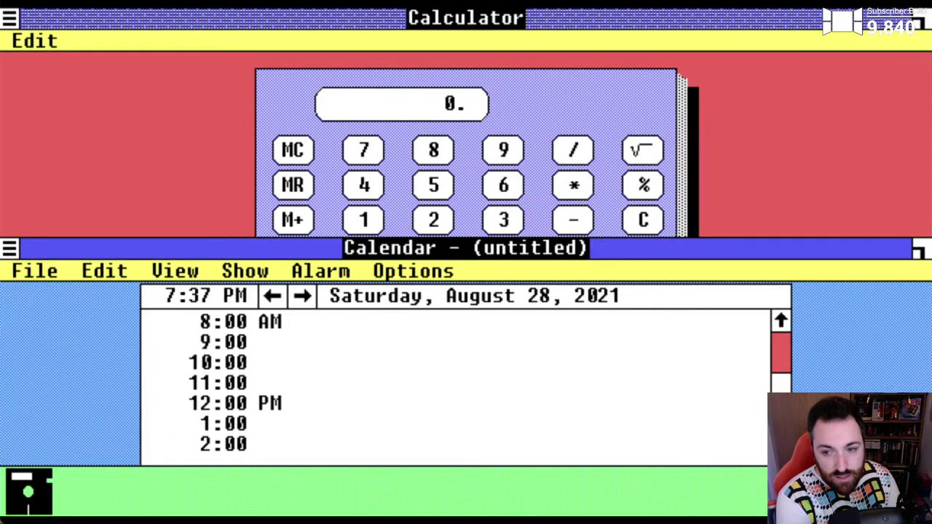
Move the Calculator window into the lower half of the screen, below Calendar
click(21, 13)
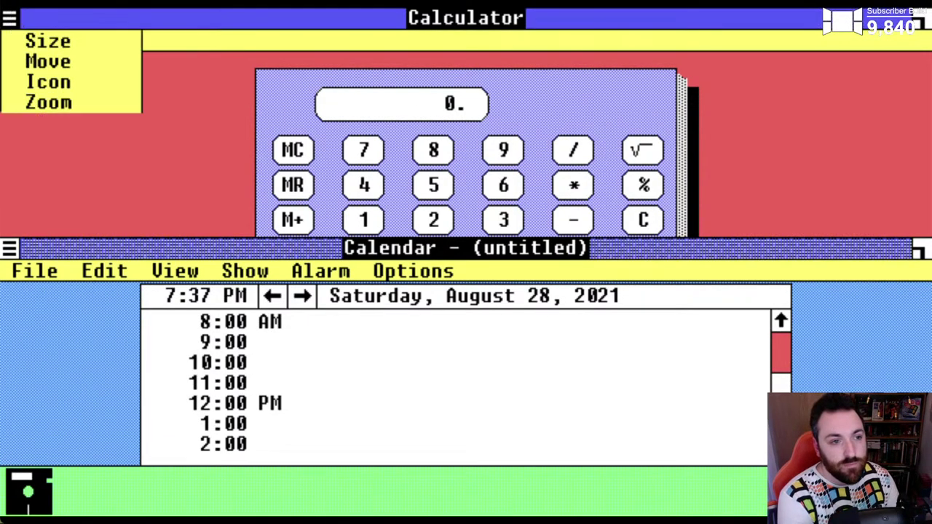
click(11, 18)
click(33, 61)
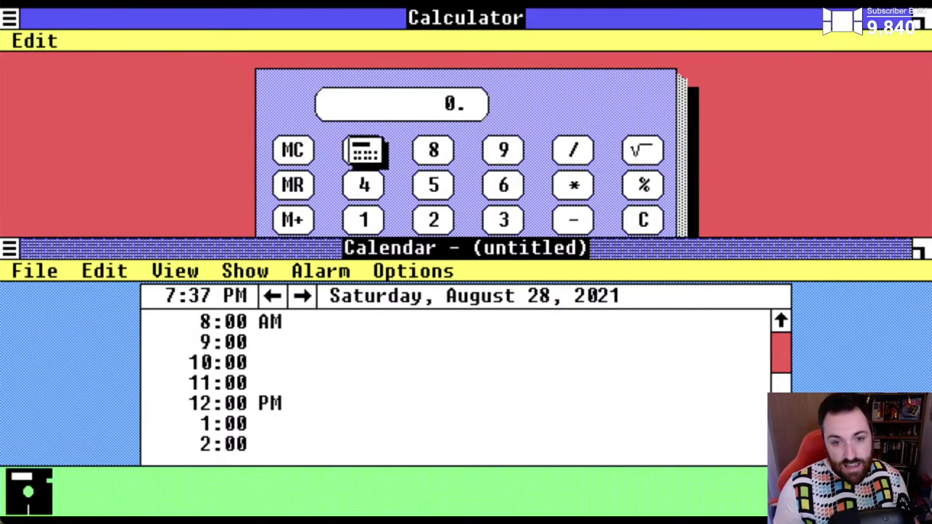
click(356, 413)
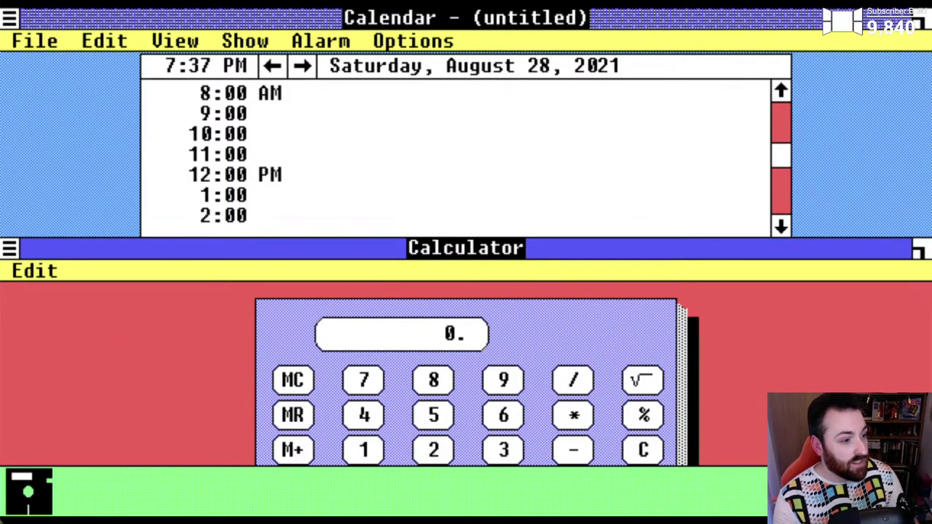
Shrink Calculator to an icon and restore it as a tiled window below Calendar
click(7, 249)
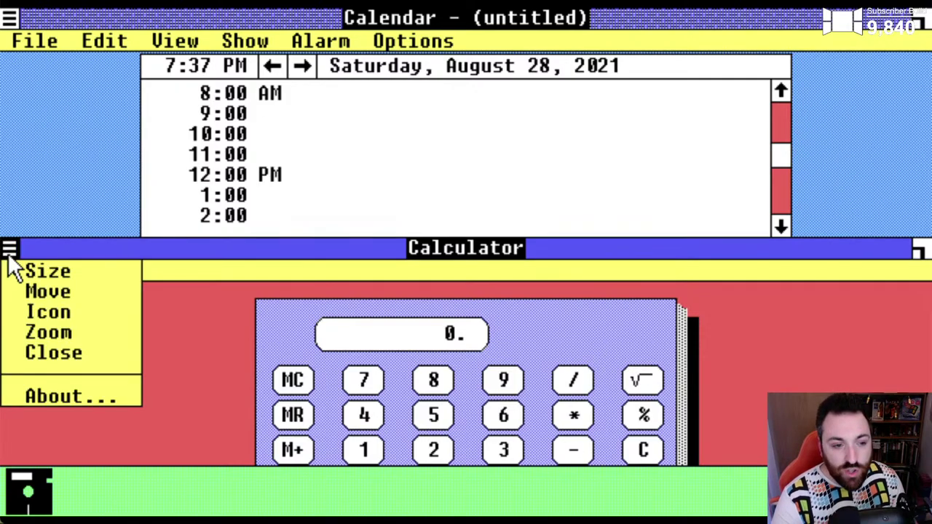
click(21, 304)
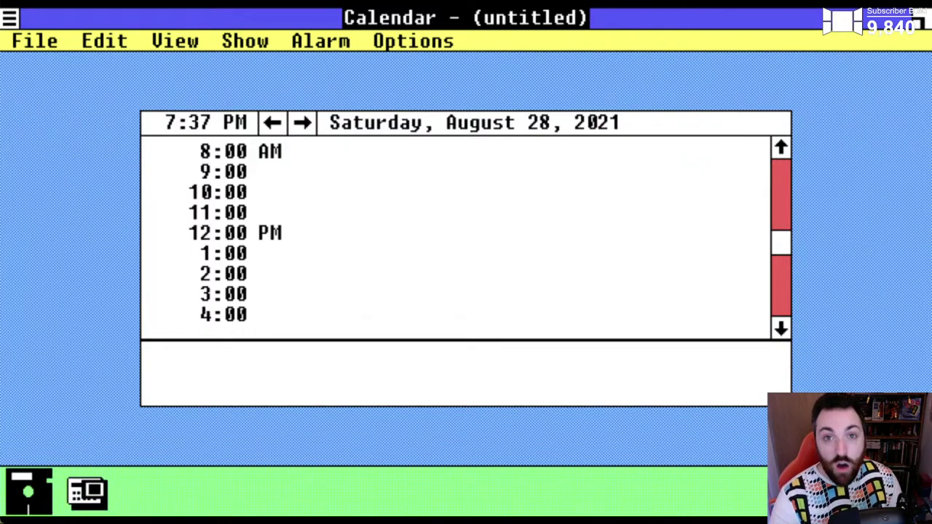
double_click(84, 492)
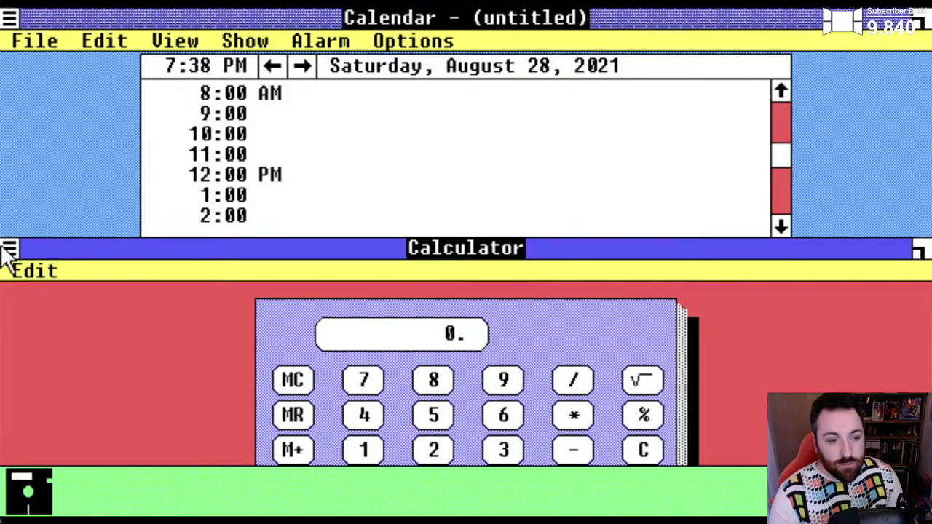
Zoom Calculator to fill the whole screen and close it
click(8, 249)
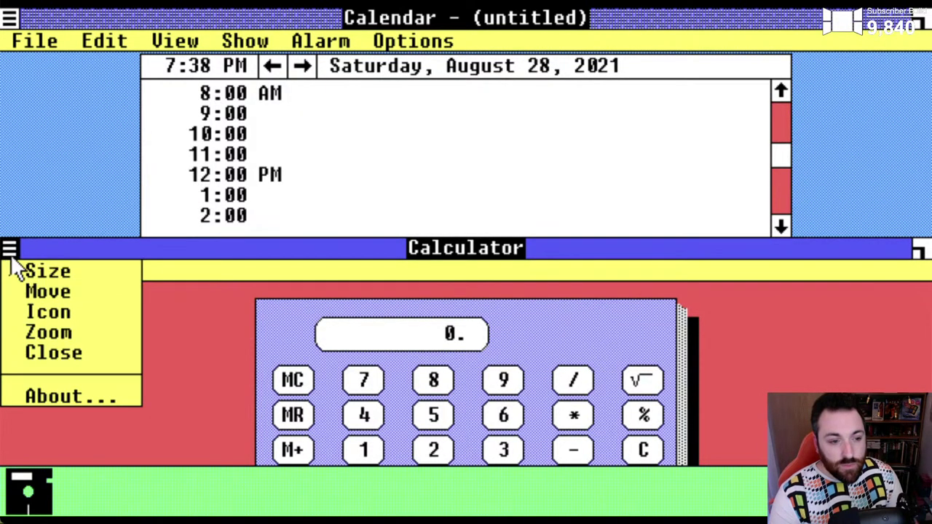
click(62, 332)
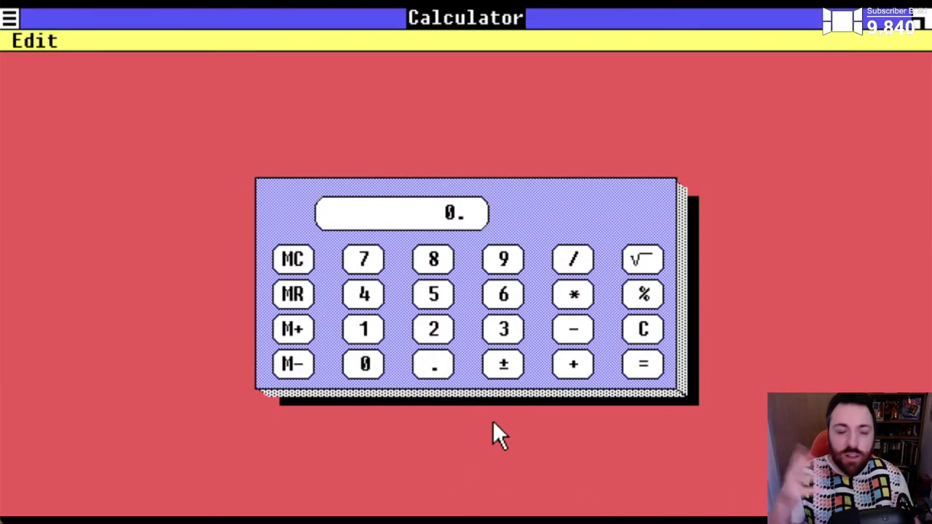
click(9, 18)
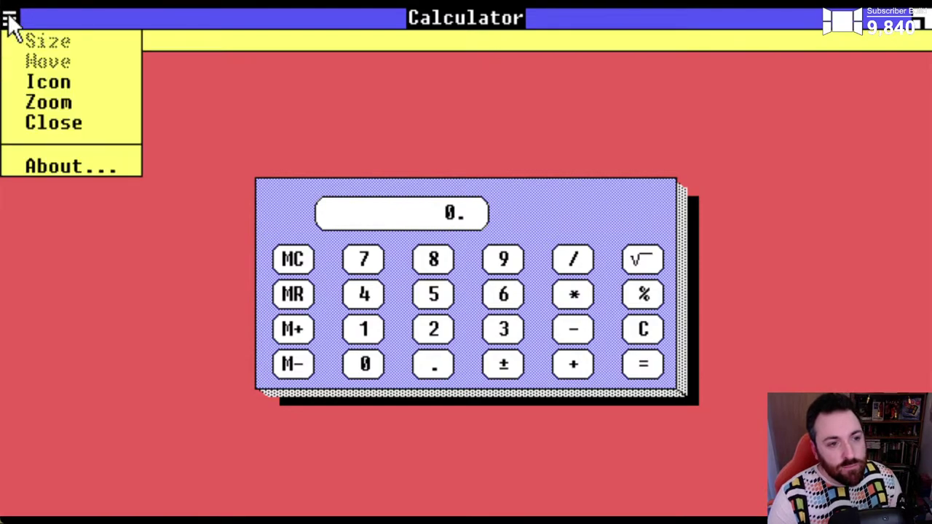
click(55, 122)
Show the About information for Calendar
click(9, 19)
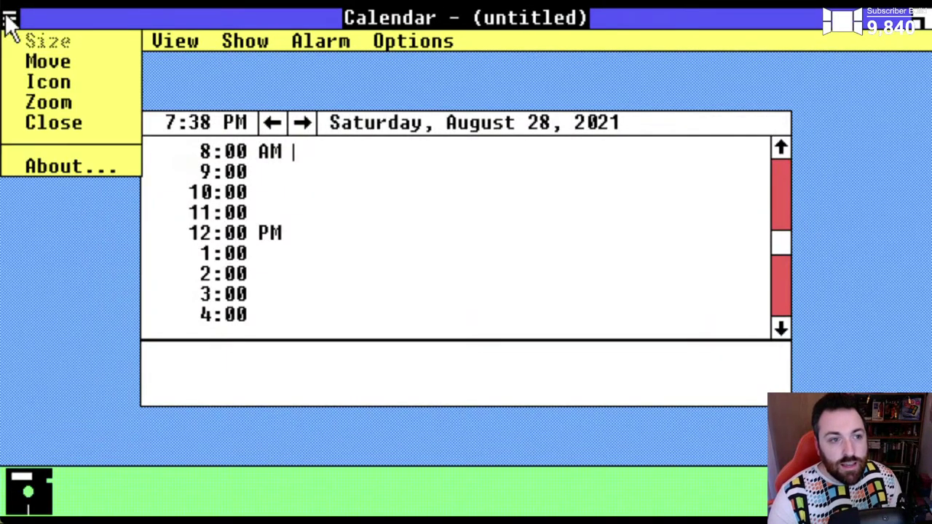
click(95, 165)
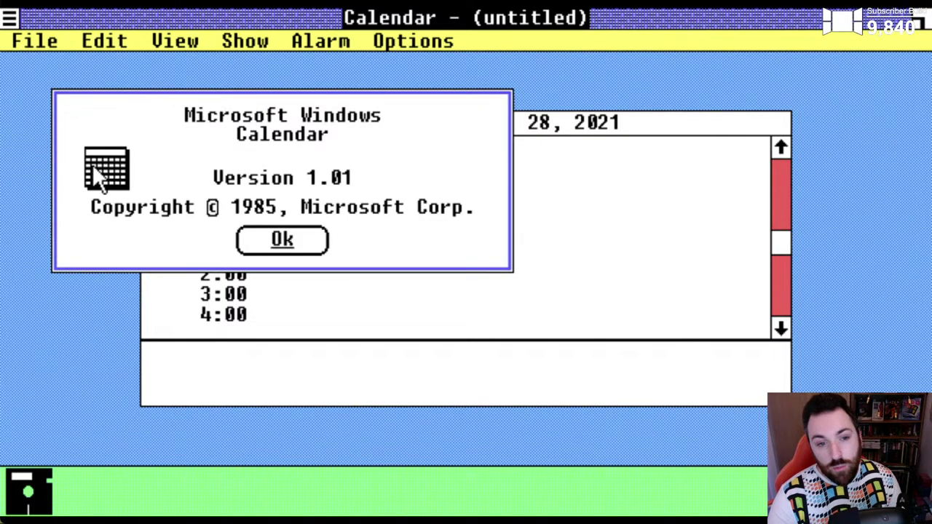
Dismiss Calendar's About information and launch CALC.EXE from MS-DOS Executive as a tiled window below Calendar
click(262, 231)
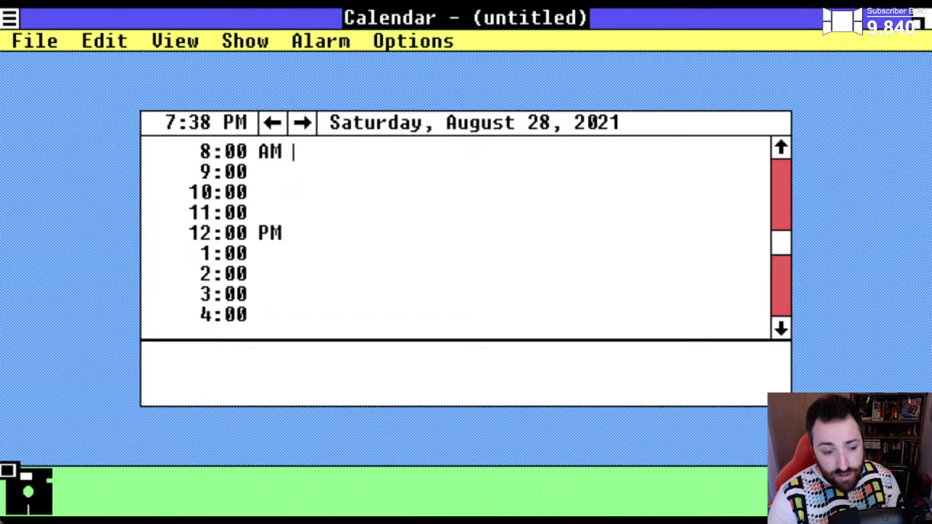
double_click(26, 486)
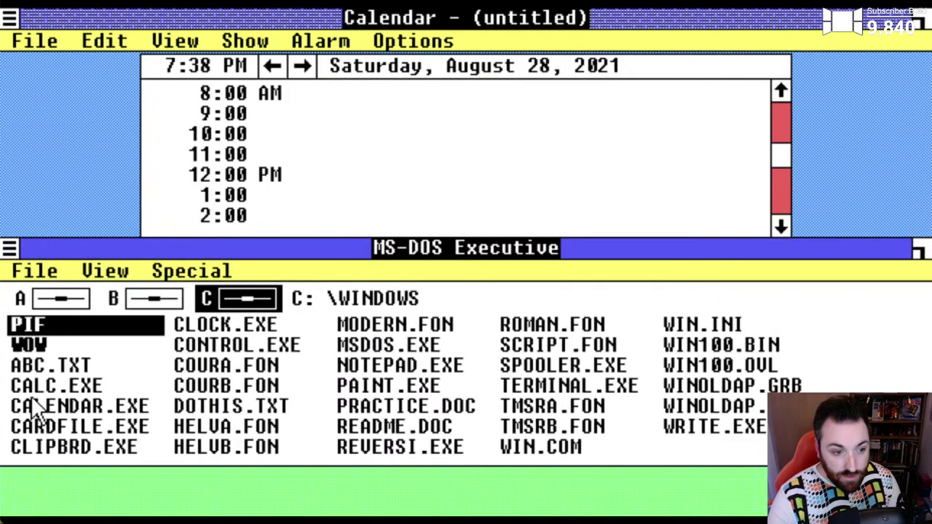
double_click(33, 385)
Resize Calculator against Calendar by shrinking it, enlarging it, and setting their shared border slightly below mid-screen
click(10, 249)
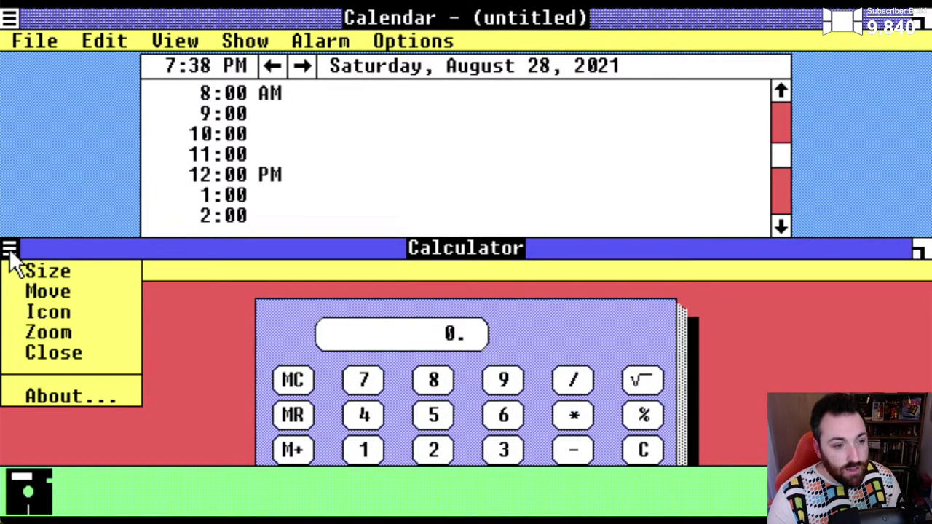
click(29, 269)
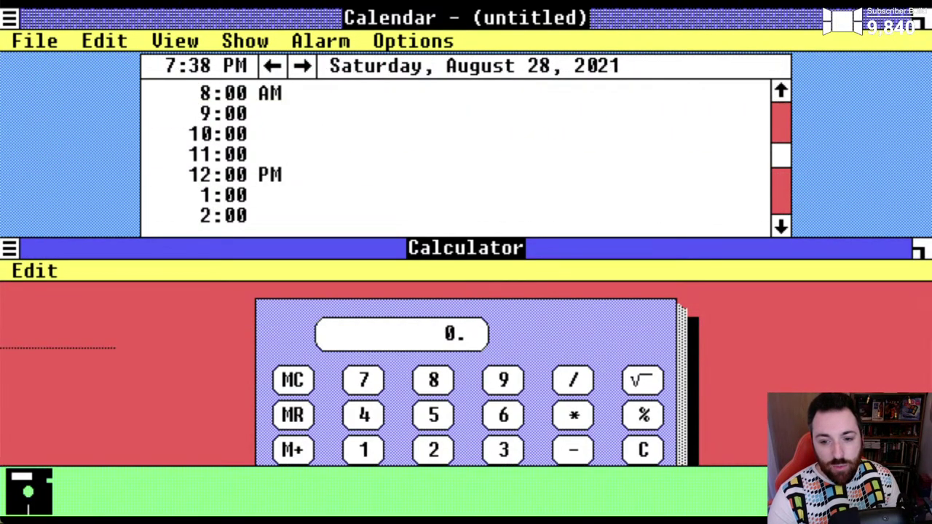
click(61, 342)
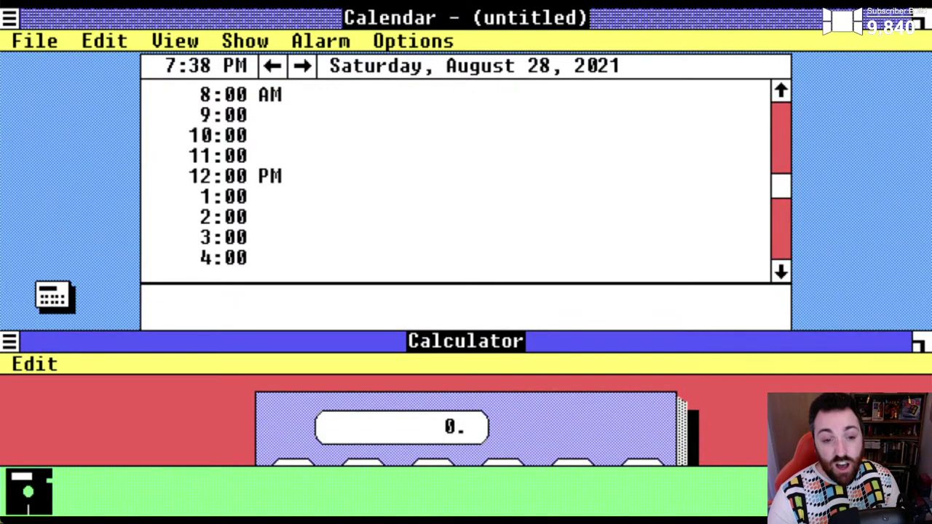
click(9, 343)
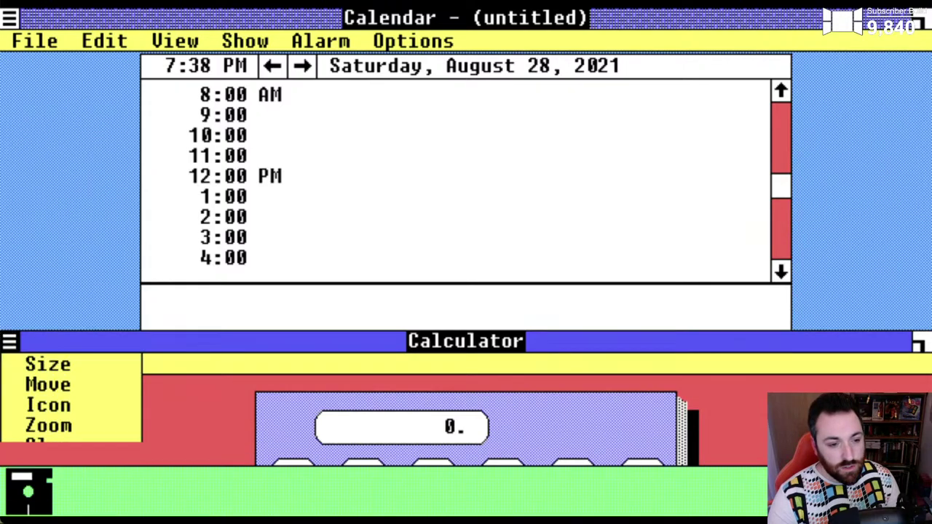
click(47, 364)
click(82, 108)
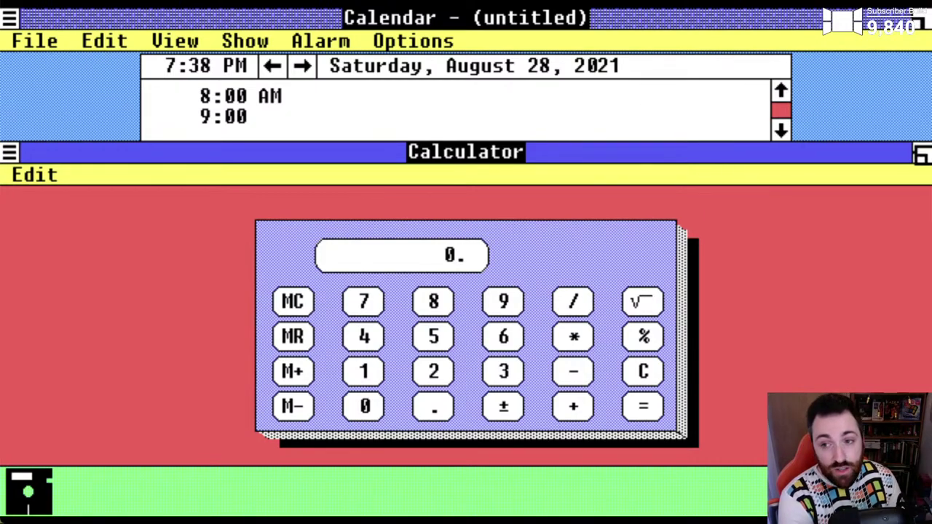
drag(901, 153, 903, 263)
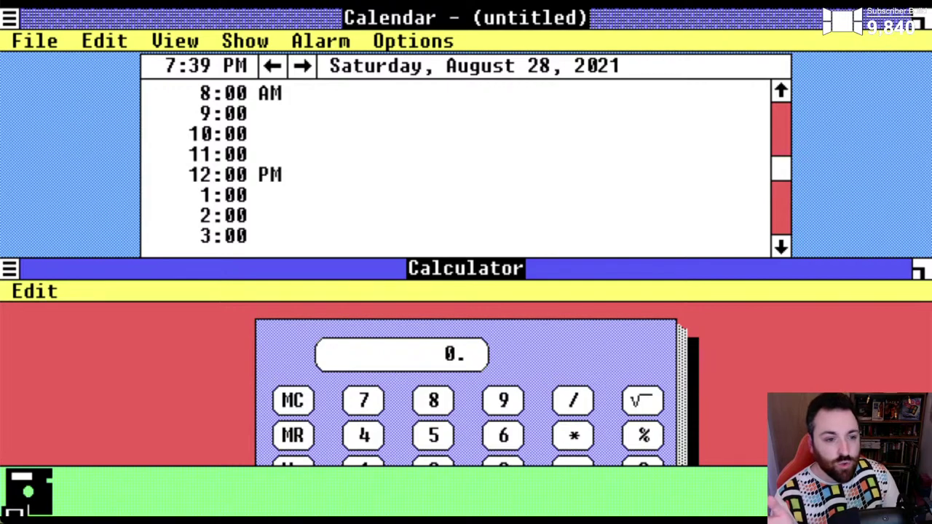
View the About information for Calculator and dismiss it
click(9, 270)
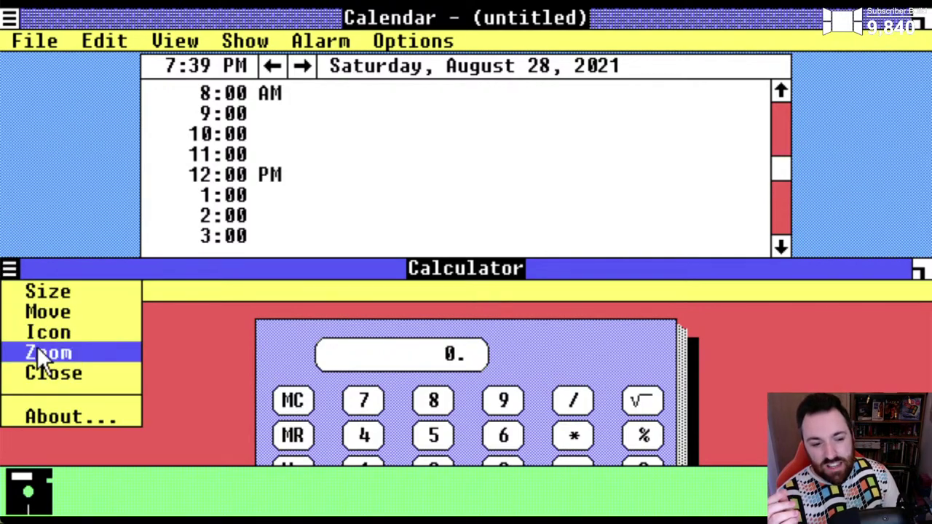
click(70, 413)
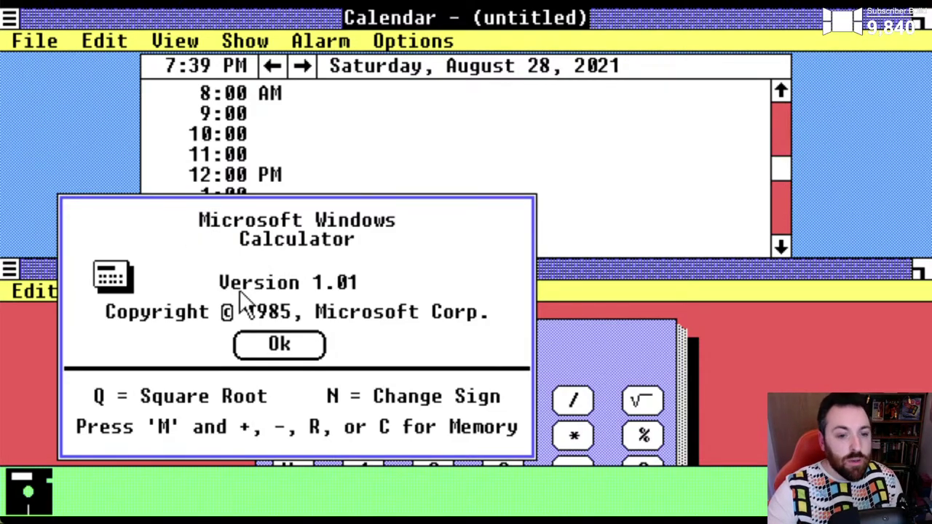
click(294, 345)
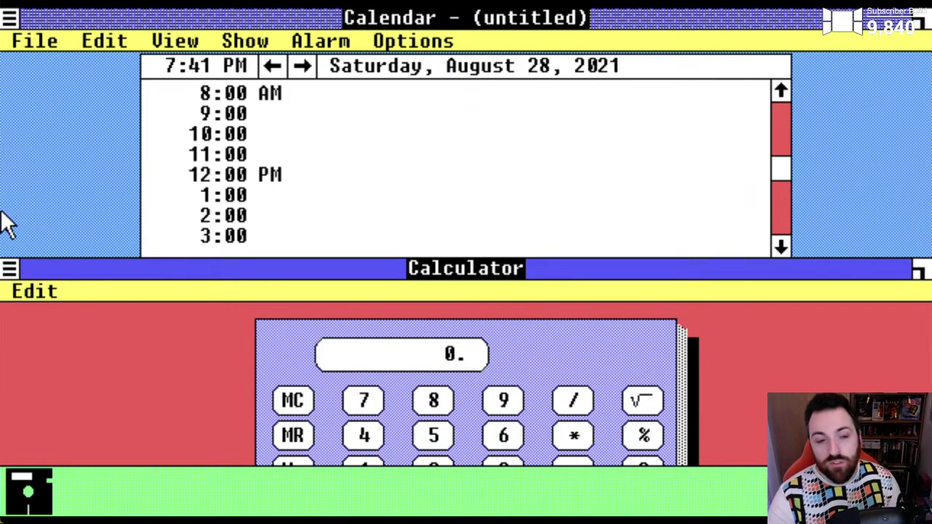
Close Calculator and launch CLOCK.EXE from MS-DOS Executive as a tiled window below Calendar
click(7, 271)
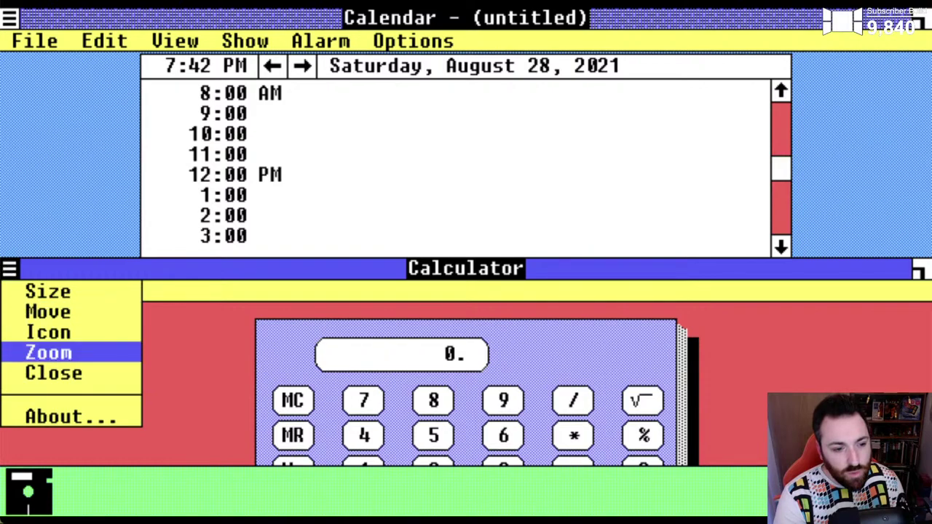
click(41, 370)
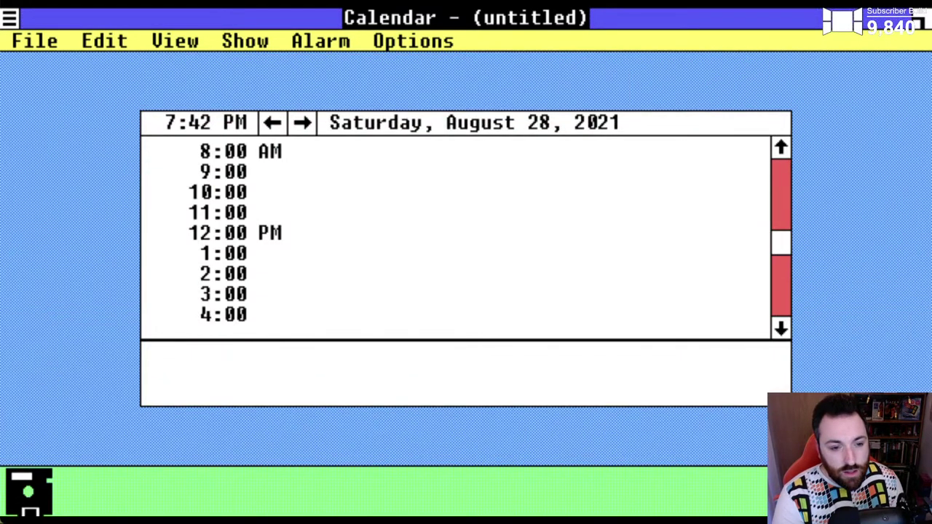
double_click(31, 493)
double_click(215, 322)
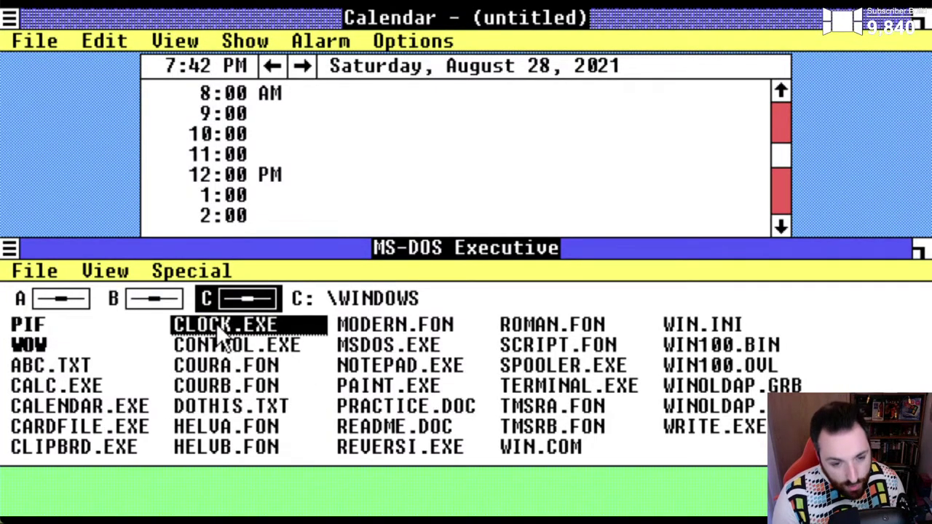
Restore MS-DOS Executive from its icon and move it into a full-height column to the right of Calendar and Clock
double_click(29, 492)
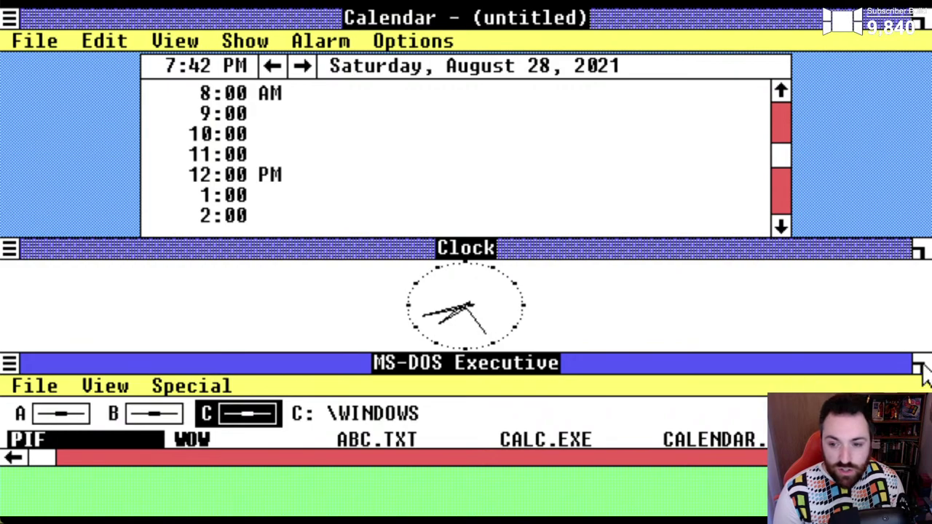
drag(921, 367, 374, 255)
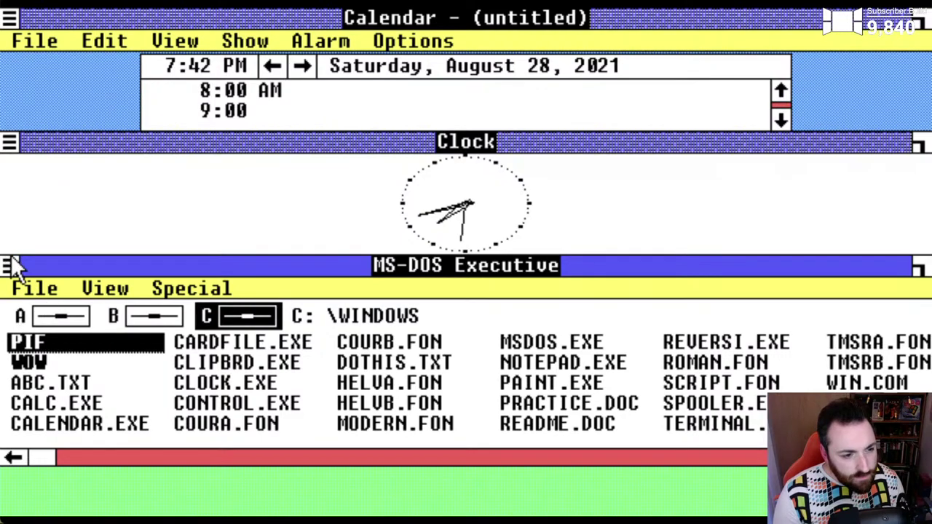
click(9, 266)
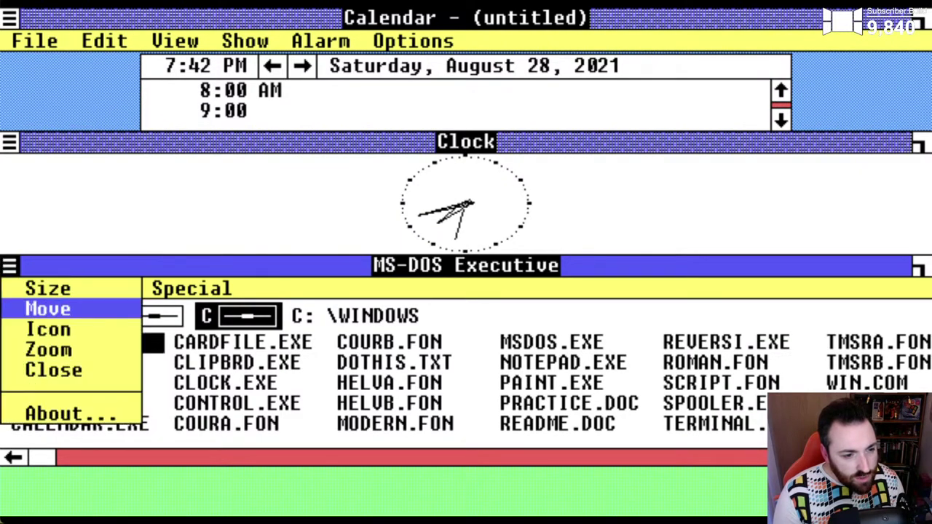
click(40, 308)
click(921, 215)
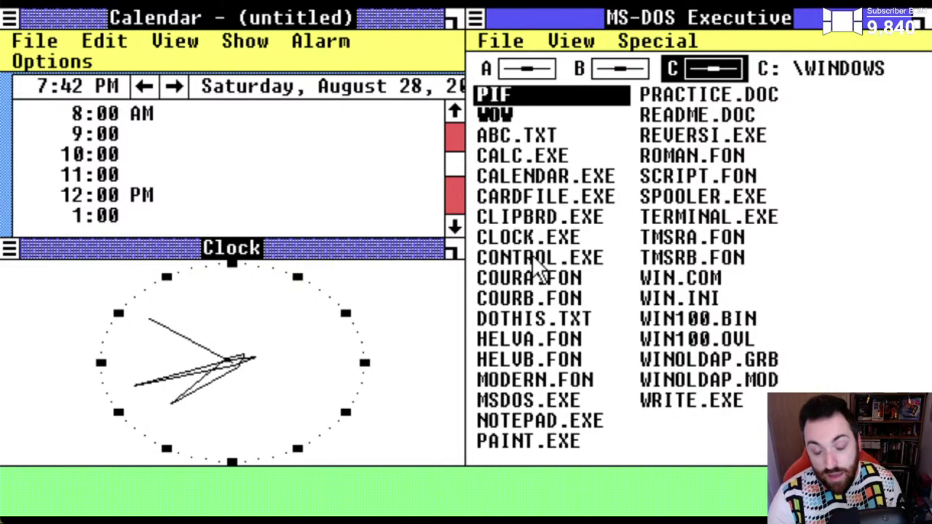
Launch REVERSI.EXE from MS-DOS Executive and narrow its window to a slim column beside Calendar and Clock
double_click(728, 136)
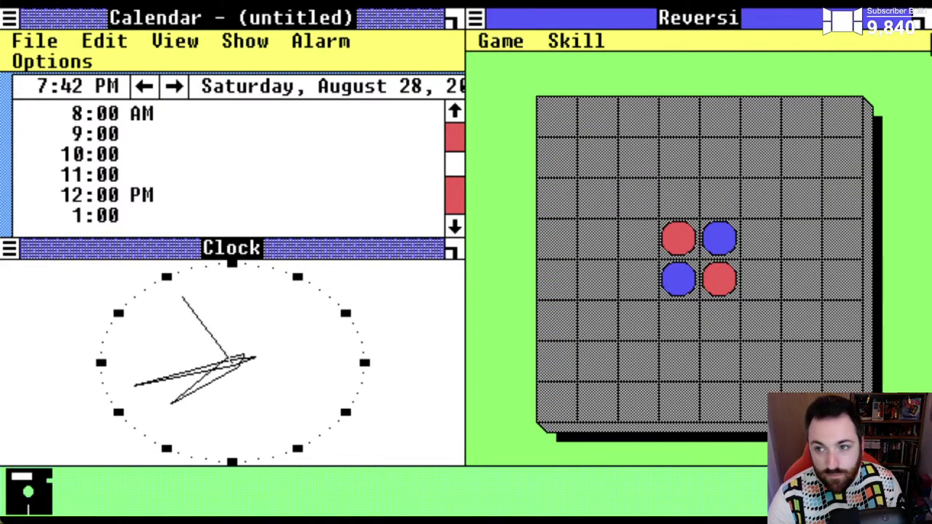
drag(916, 21, 922, 320)
drag(474, 22, 443, 21)
click(474, 21)
click(480, 62)
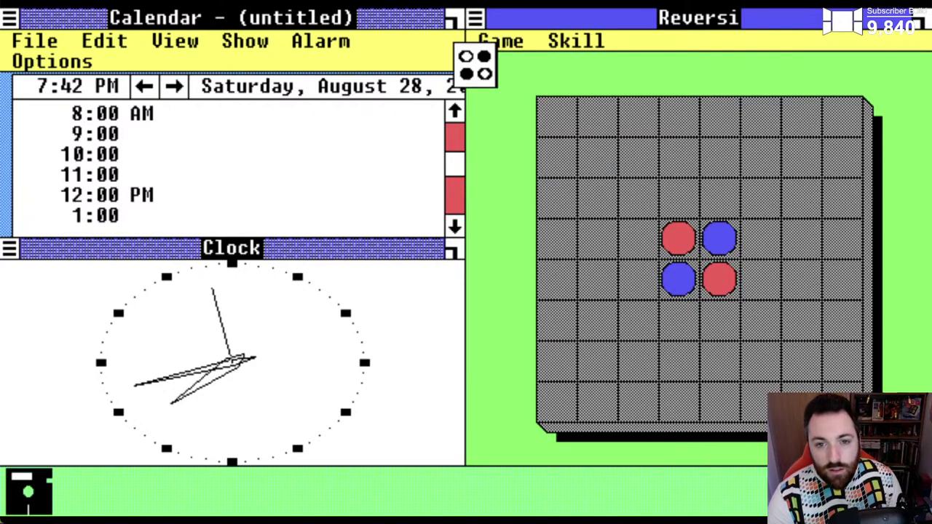
click(476, 66)
drag(919, 20, 817, 350)
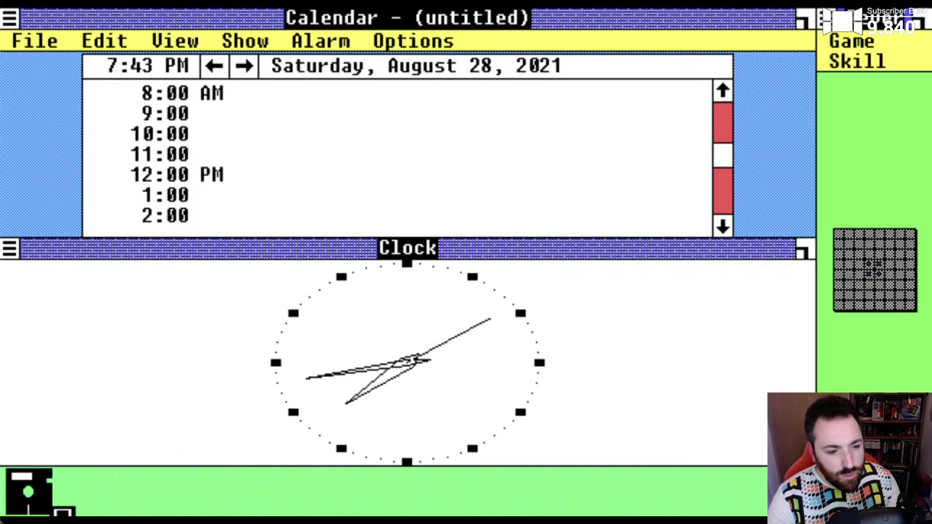
Restore MS-DOS Executive from its icon and move it into a full-height column to the left of Calendar and Clock
double_click(14, 482)
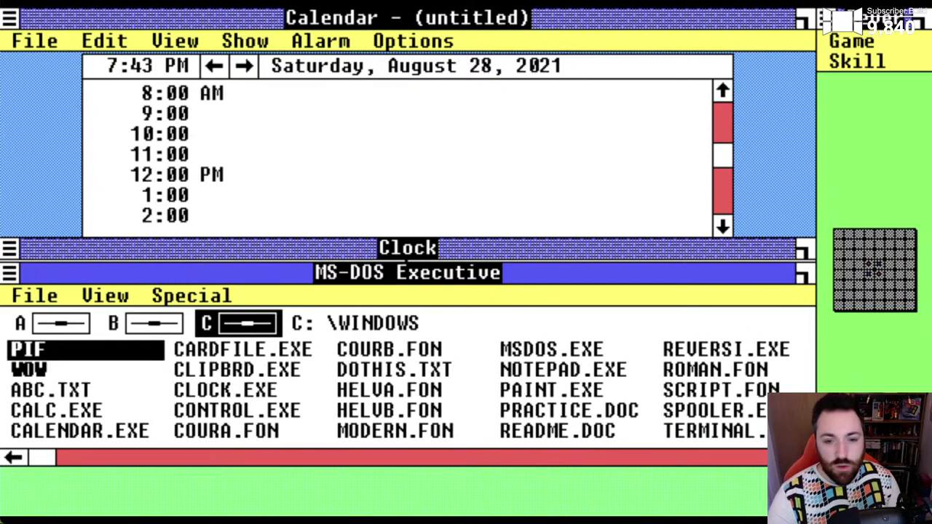
click(9, 273)
click(25, 313)
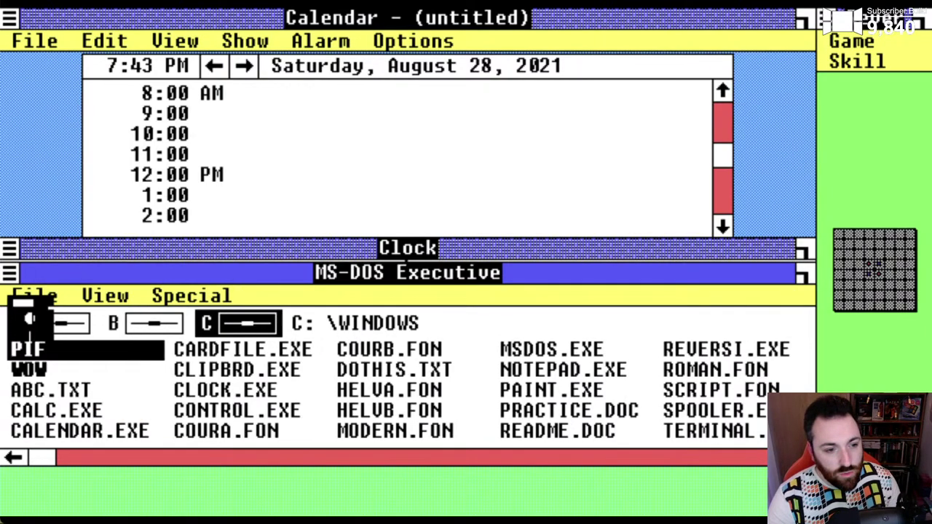
click(18, 167)
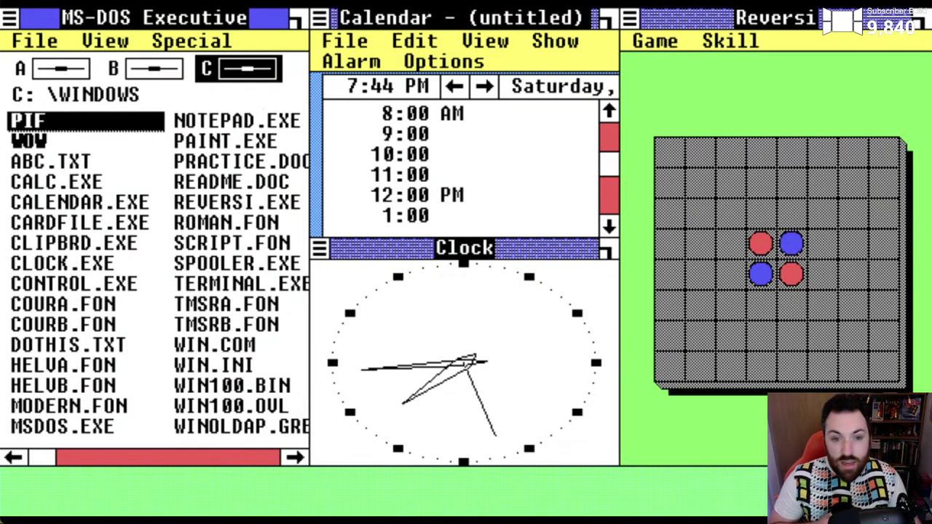
Swap the tiled windows around, finishing with Calendar in the left column, MS-DOS Executive above Clock in the middle, and Reversi on the right
drag(830, 31, 409, 353)
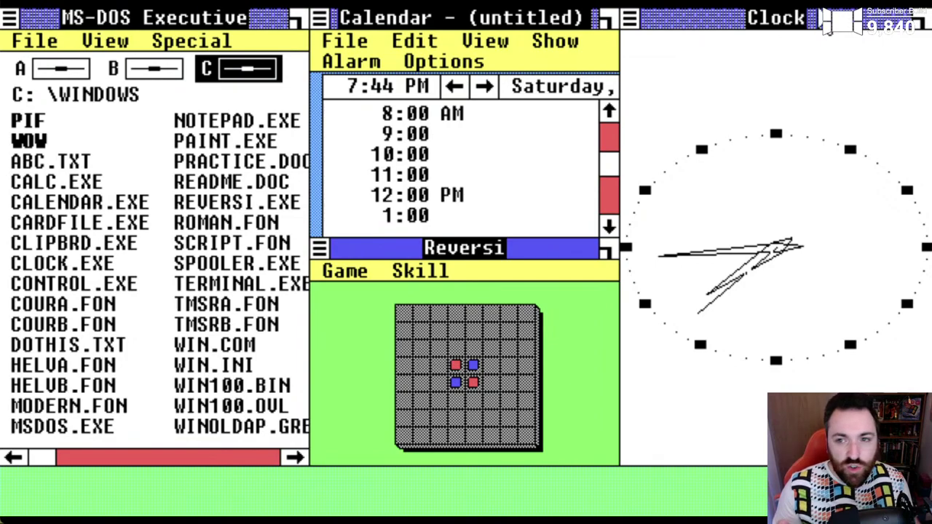
click(651, 114)
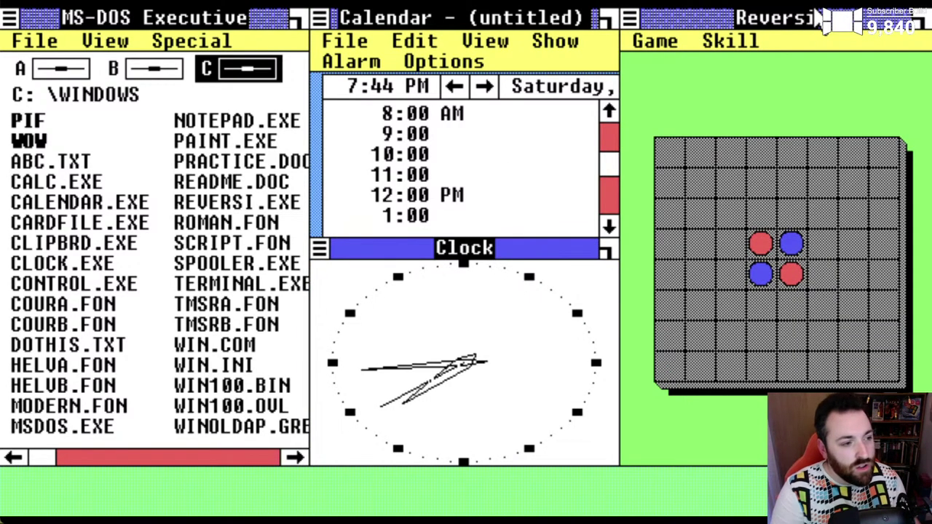
drag(822, 18, 495, 401)
drag(472, 16, 412, 334)
drag(190, 17, 365, 348)
drag(447, 17, 445, 342)
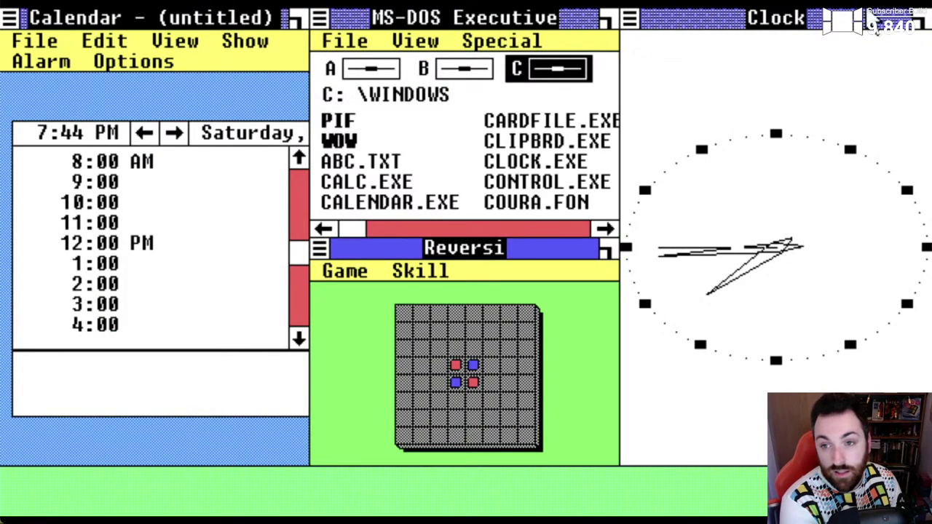
drag(727, 17, 506, 340)
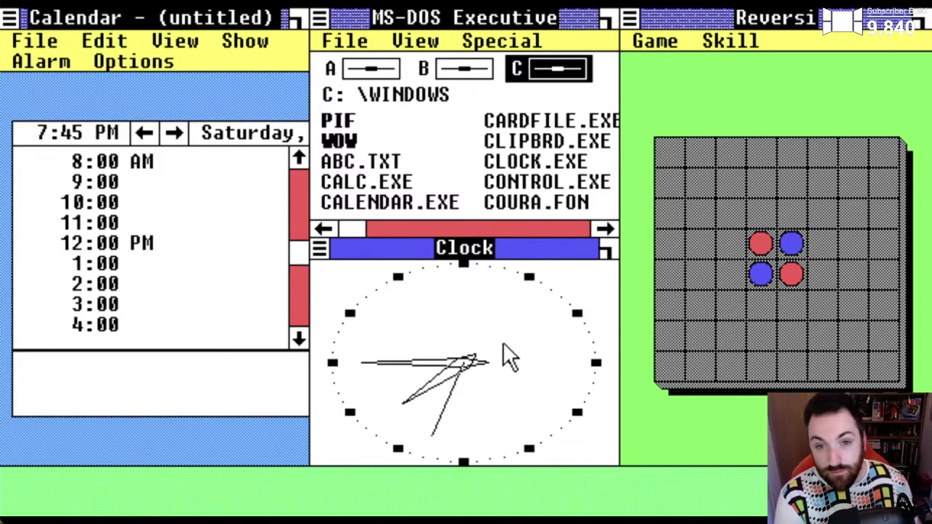
Close Reversi and Clock, and launch CONTROL.EXE from MS-DOS Executive beside Calendar
click(630, 29)
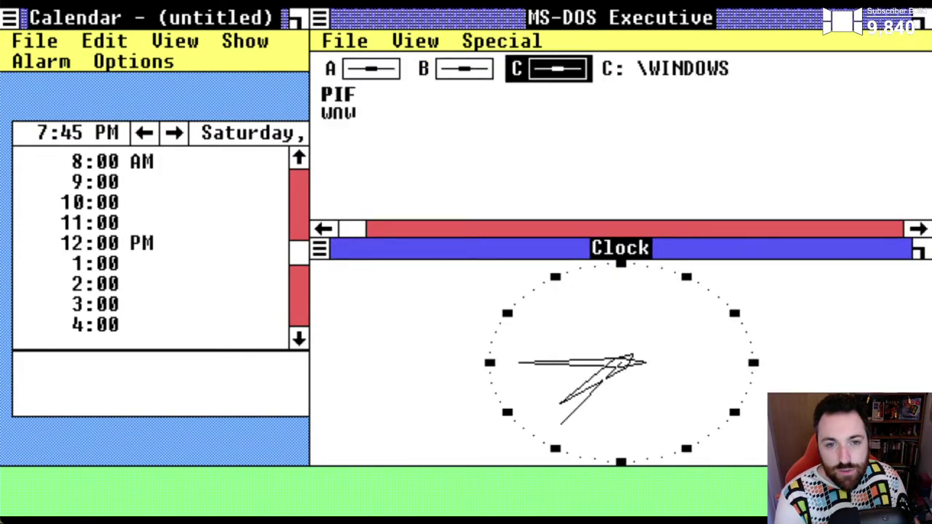
double_click(319, 249)
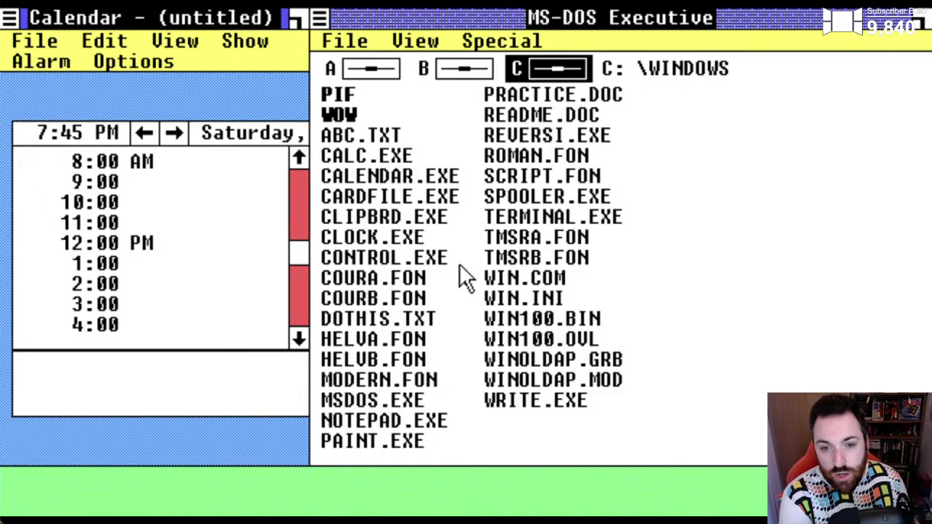
double_click(391, 252)
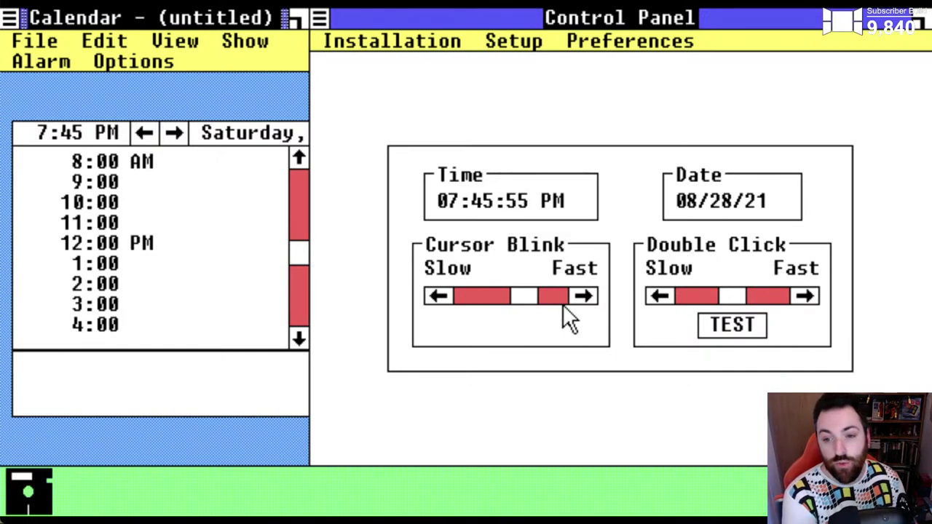
Review the installation, setup and preference commands in Control Panel and open the Mouse Options
click(403, 43)
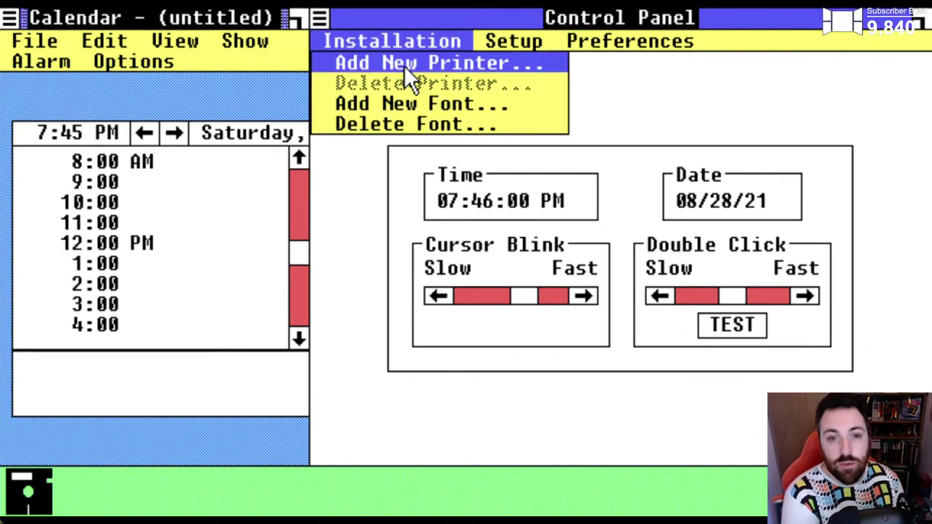
click(519, 45)
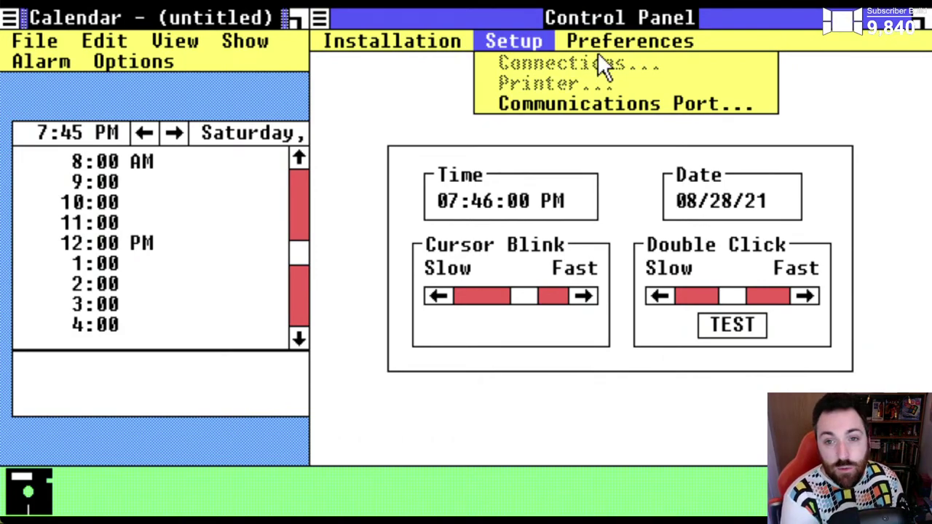
click(618, 35)
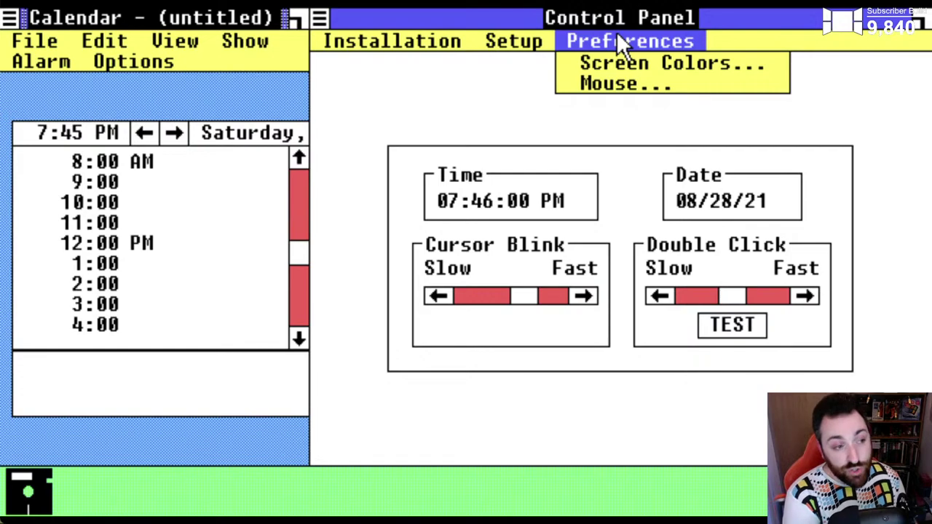
click(622, 83)
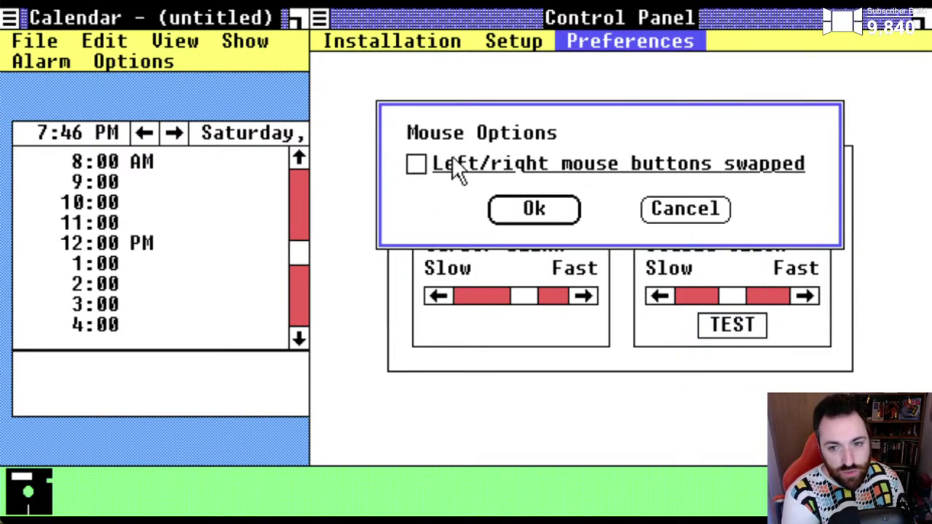
Cancel the Mouse Options and open the Screen Colors preferences
click(669, 210)
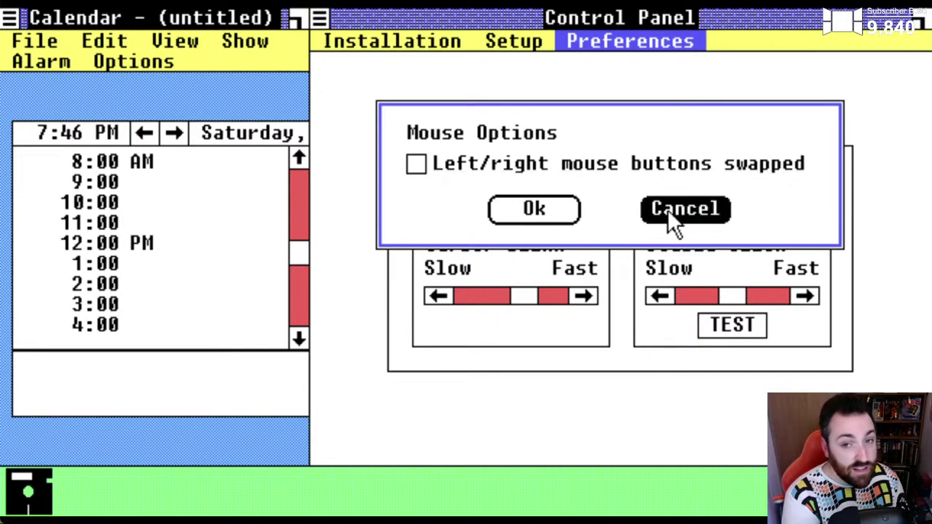
click(618, 39)
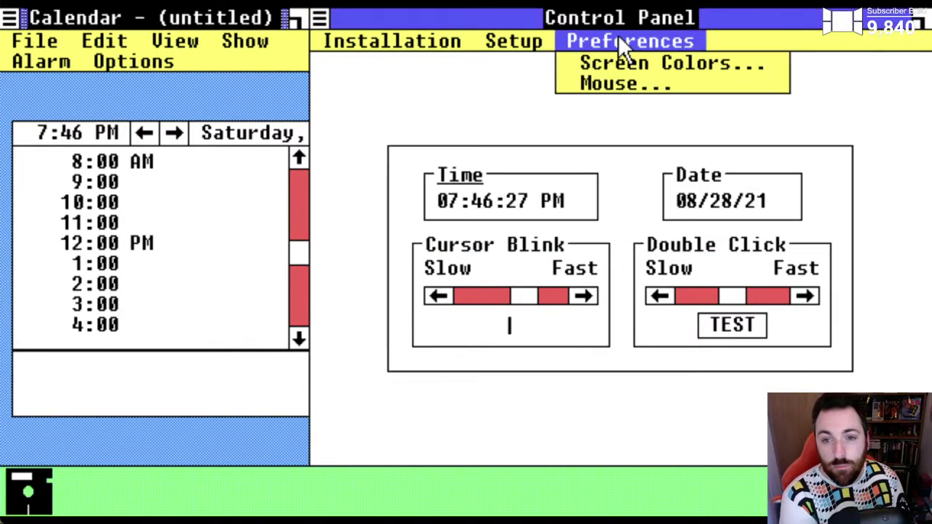
click(620, 58)
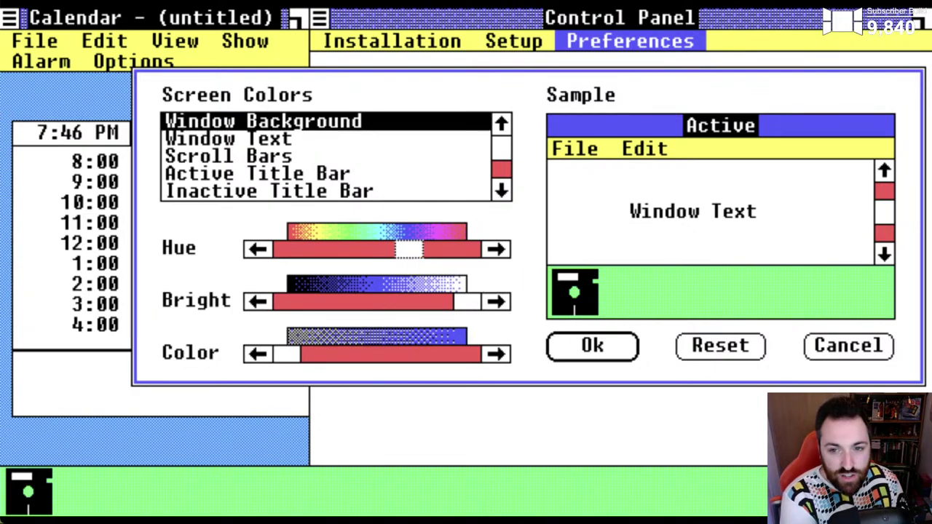
Try different hue and color intensity settings for Window Background, and check the brightness setting of Window Text
drag(415, 251, 398, 260)
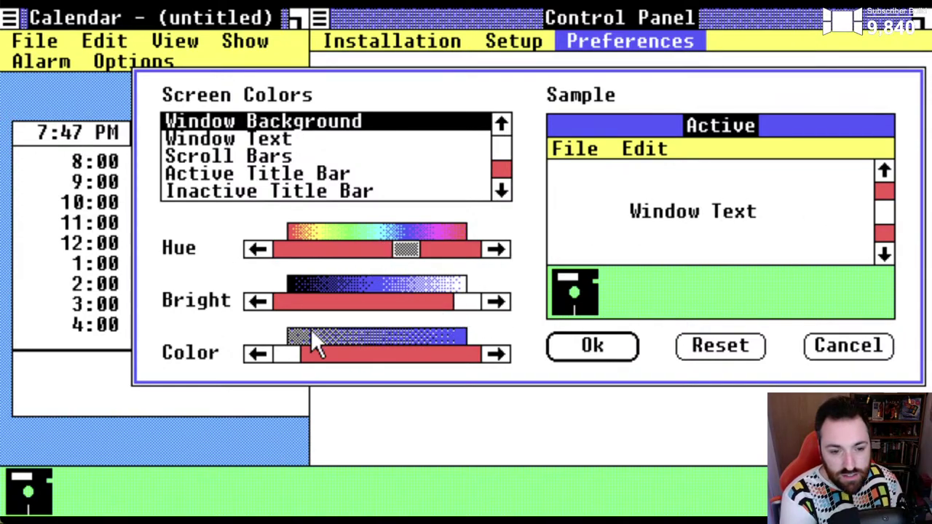
drag(287, 346, 532, 354)
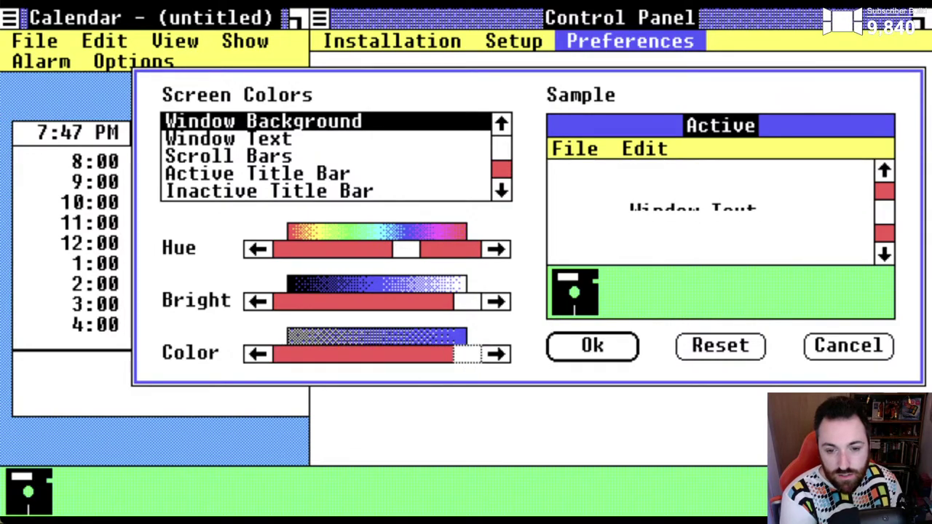
mouse_move(470, 301)
mouse_down()
mouse_move(237, 301)
mouse_move(466, 301)
mouse_up()
drag(463, 354, 281, 353)
click(258, 355)
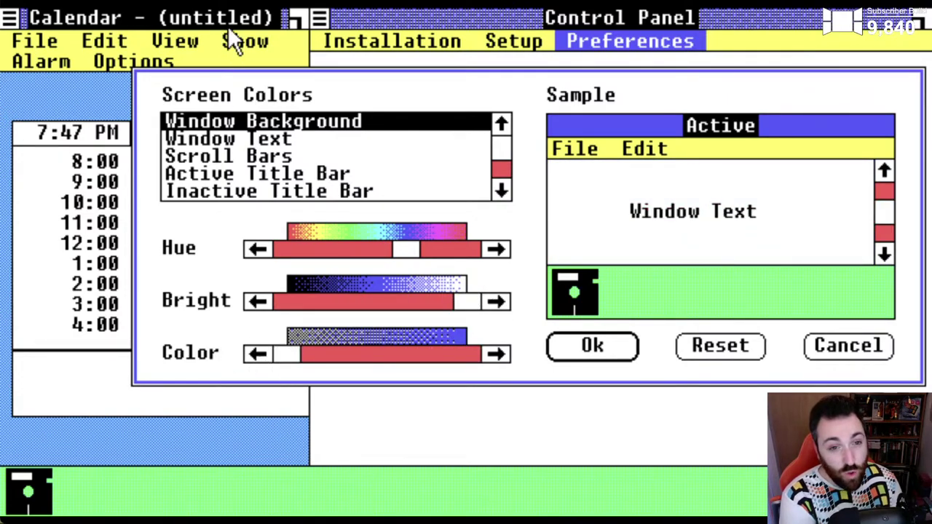
click(238, 137)
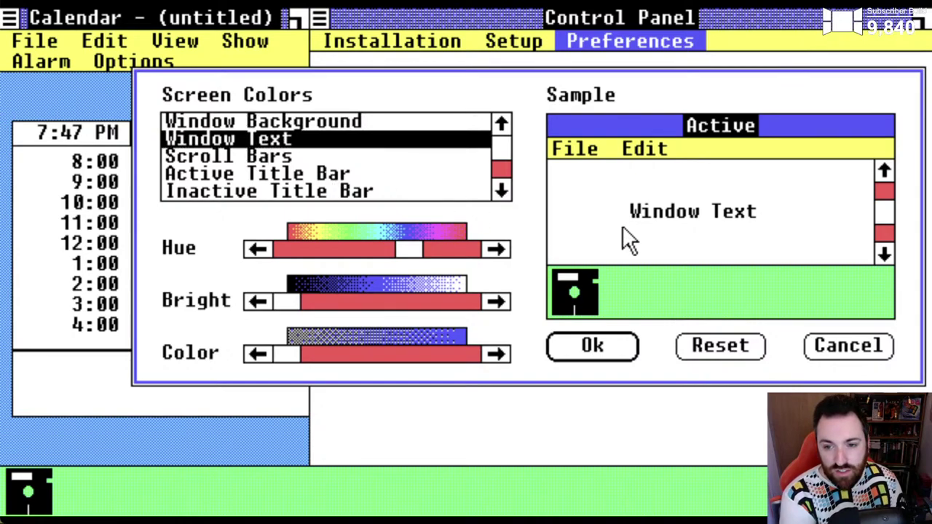
drag(284, 298, 232, 299)
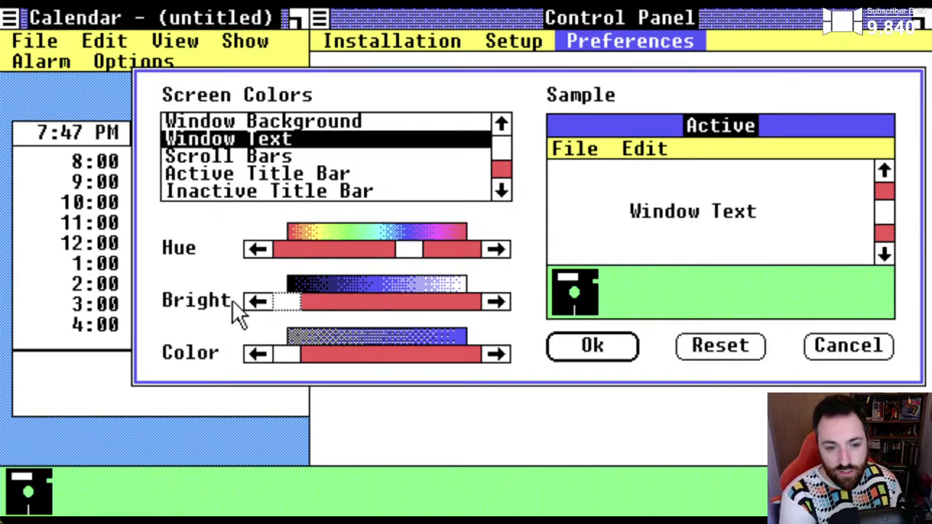
Change the hue of the Scroll Bars color to yellow
click(231, 154)
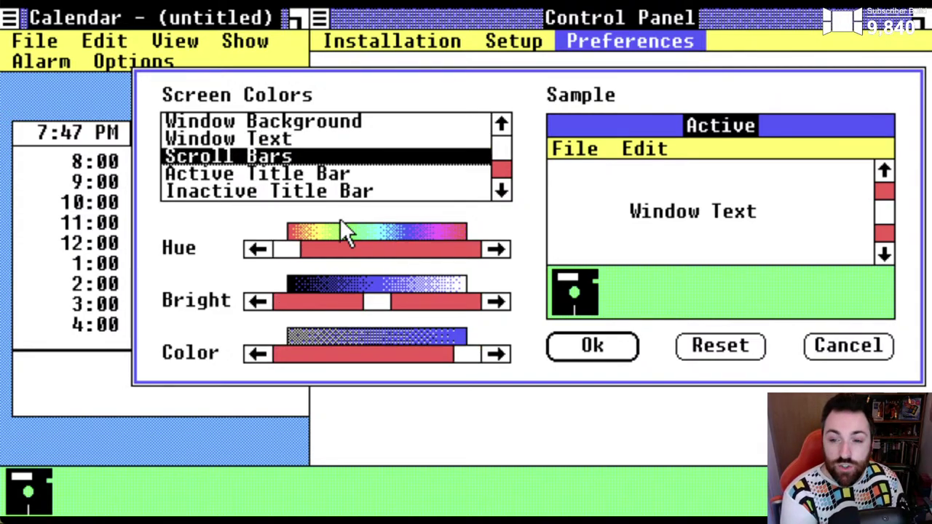
click(497, 249)
click(497, 249)
click(496, 249)
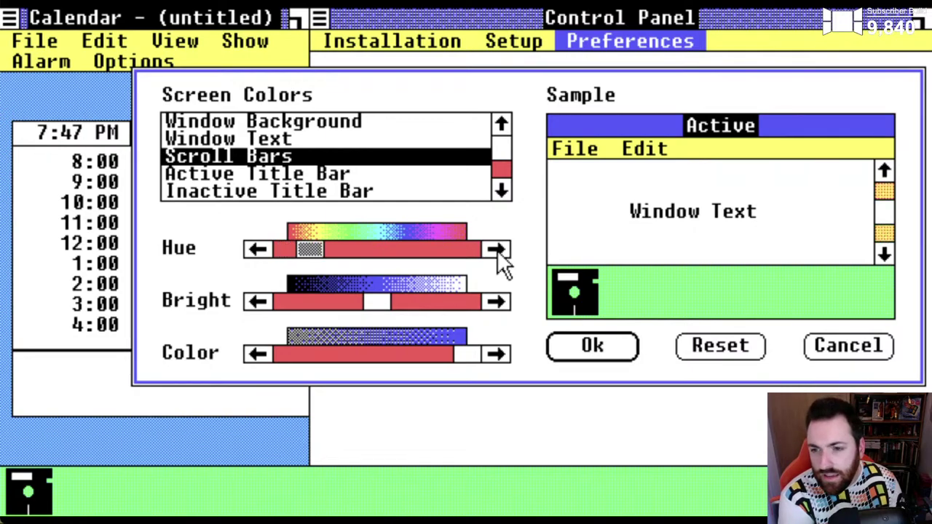
click(497, 250)
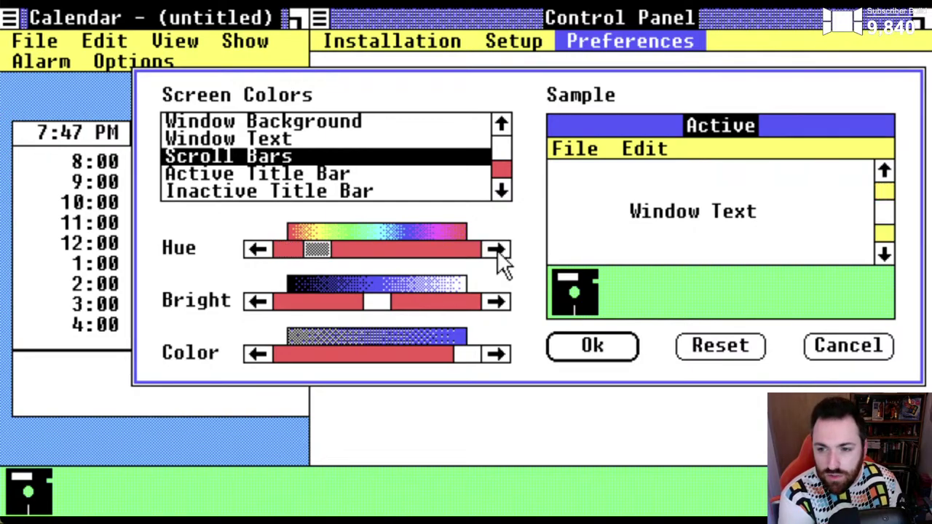
Change the hue of the Active Title Bar color to green
click(261, 170)
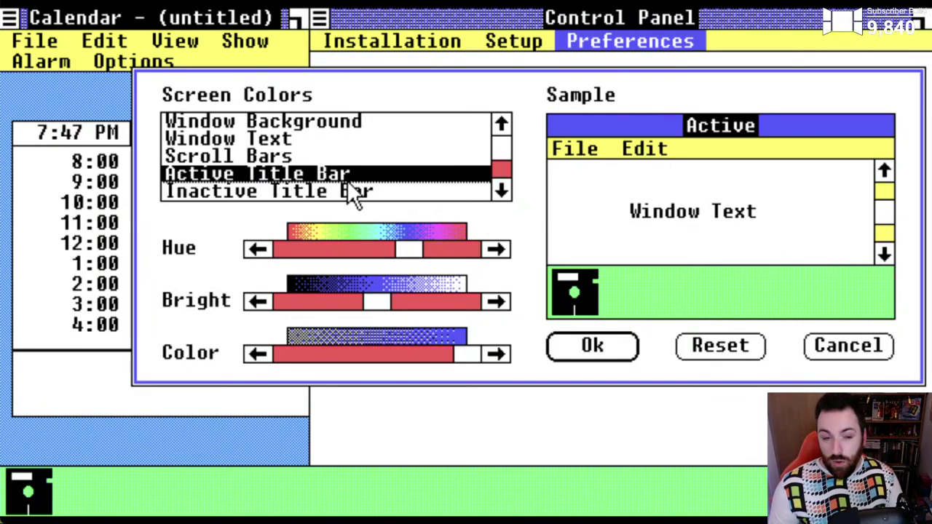
click(247, 248)
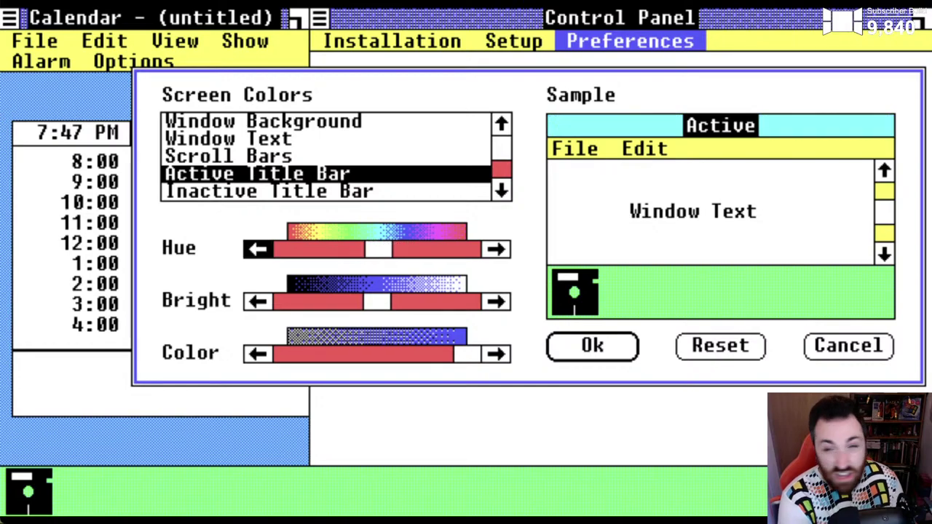
click(255, 248)
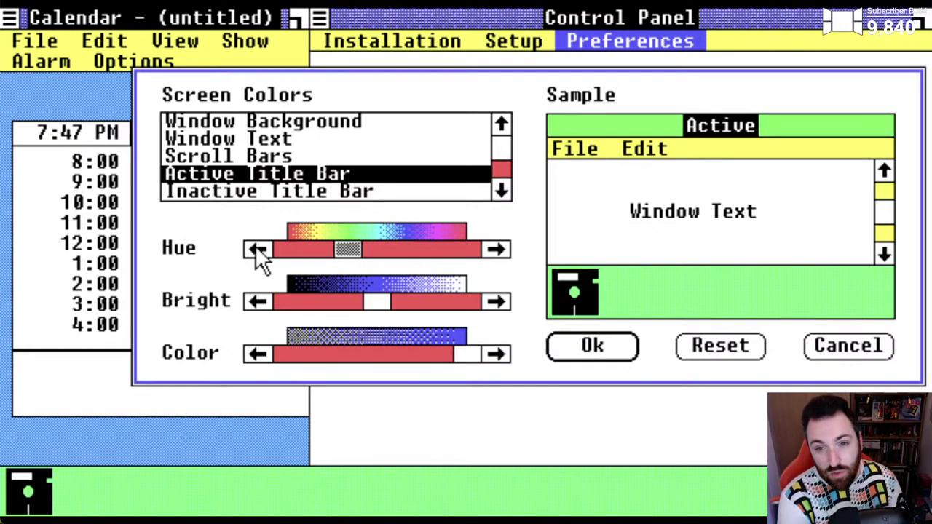
Set the Inactive Title Bar hue to red and raise its color intensity to the maximum
click(312, 190)
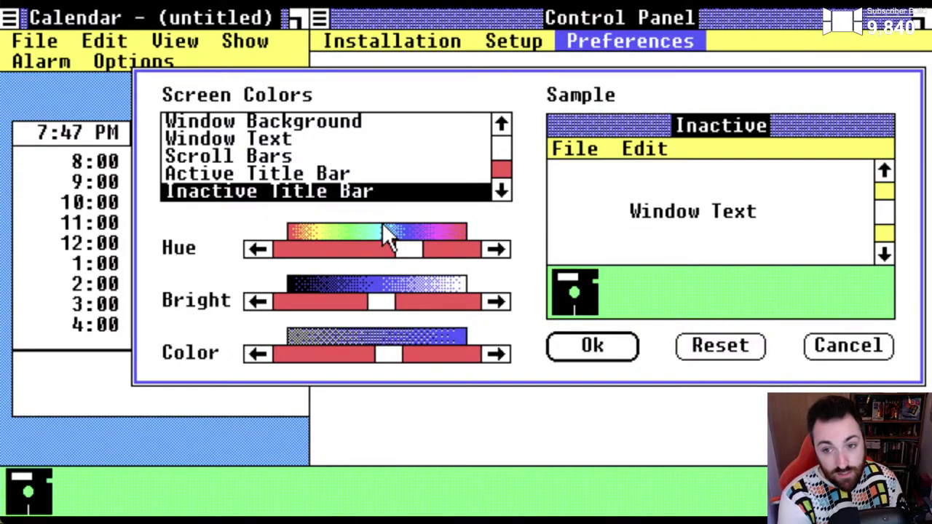
click(495, 250)
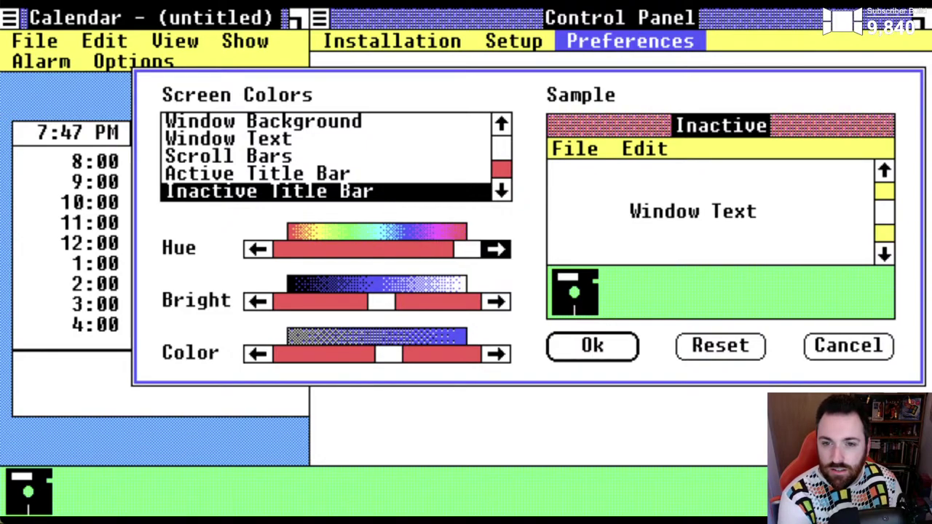
drag(457, 251, 271, 249)
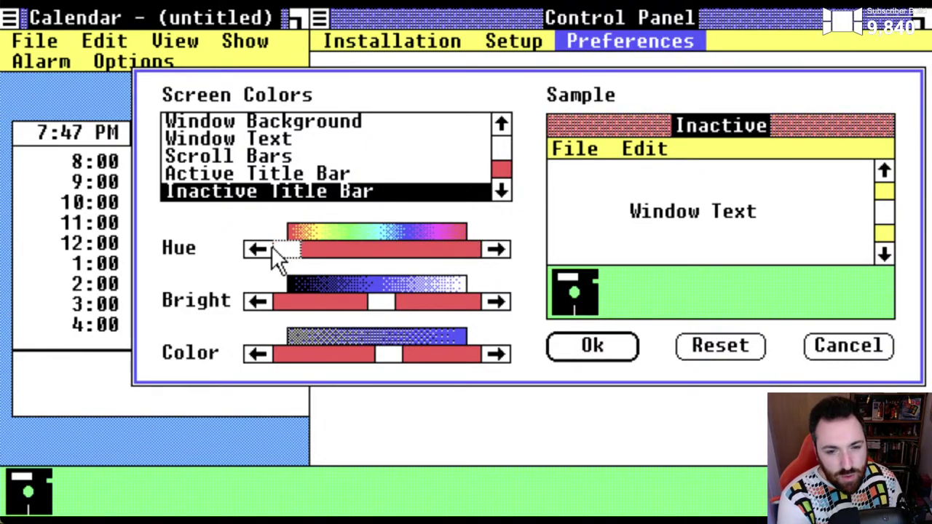
click(482, 249)
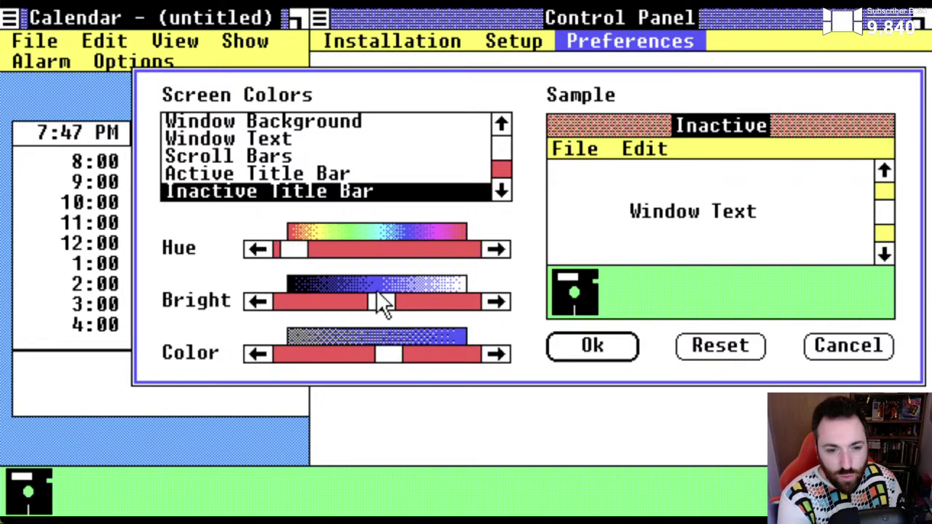
mouse_move(379, 300)
mouse_down()
mouse_move(275, 297)
mouse_move(408, 300)
mouse_move(393, 303)
mouse_up()
drag(379, 349, 509, 349)
click(255, 249)
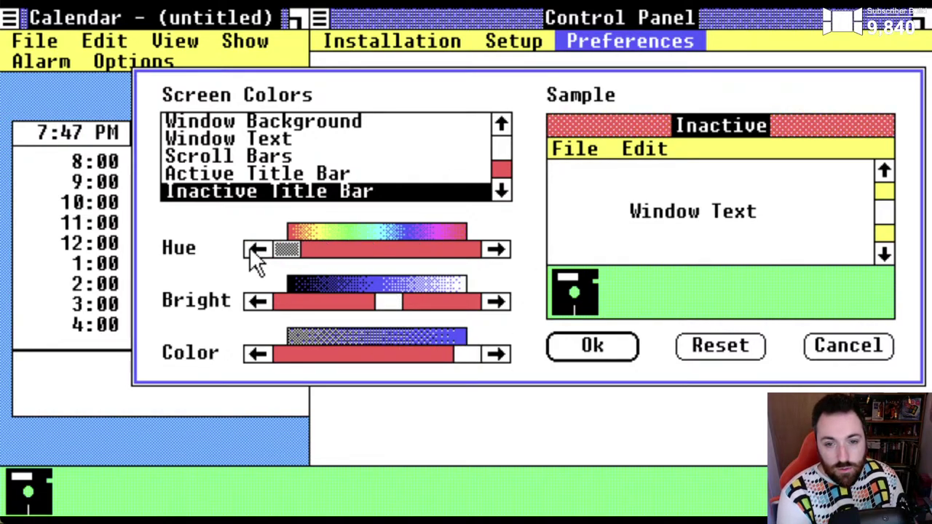
Fine-tune the Inactive Title Bar's brightness to a solid red, keeping its color intensity at the maximum
click(250, 353)
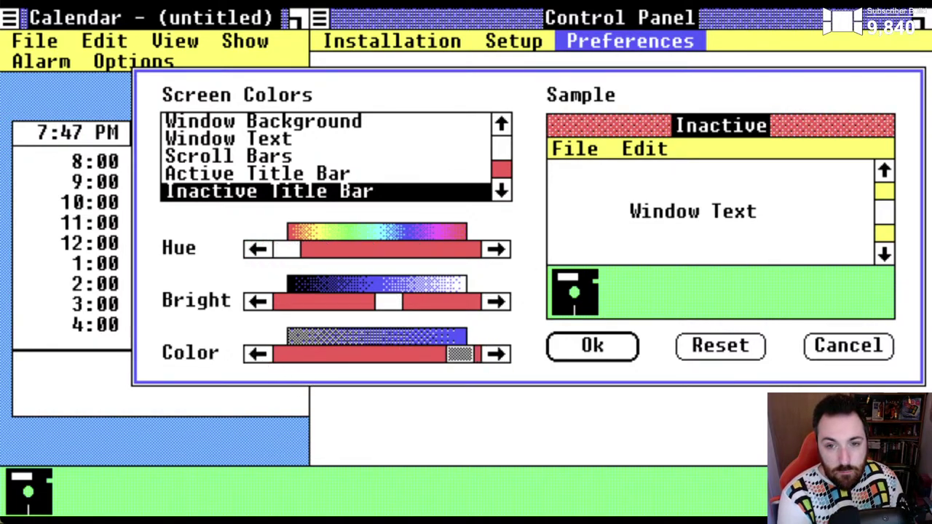
click(492, 354)
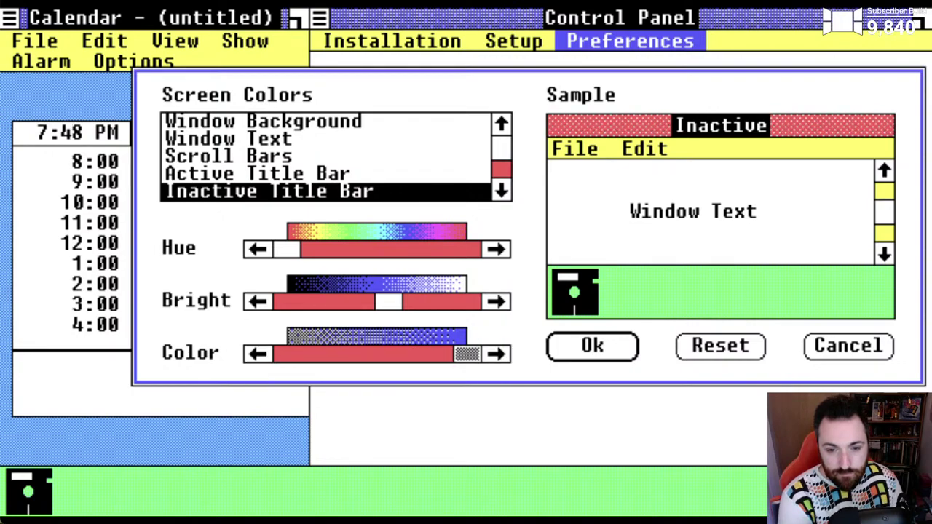
click(494, 301)
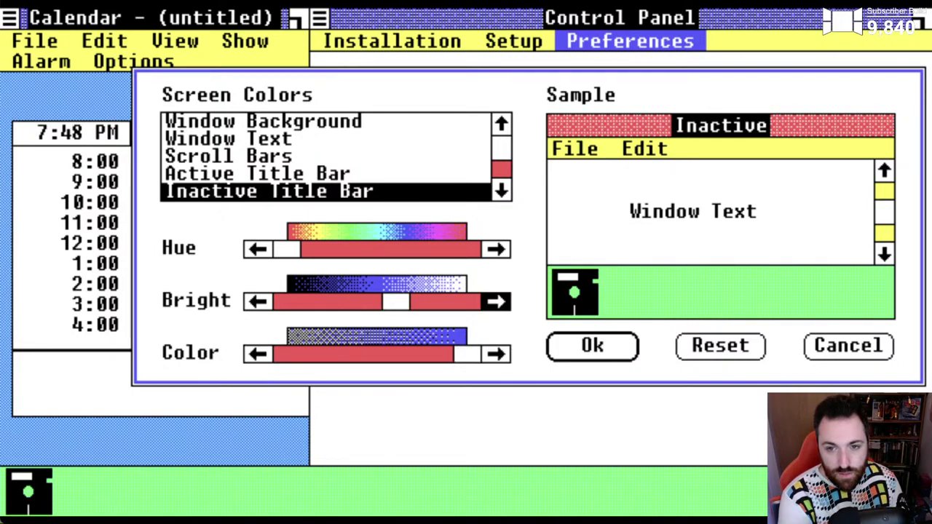
click(259, 300)
click(259, 301)
click(259, 300)
click(259, 301)
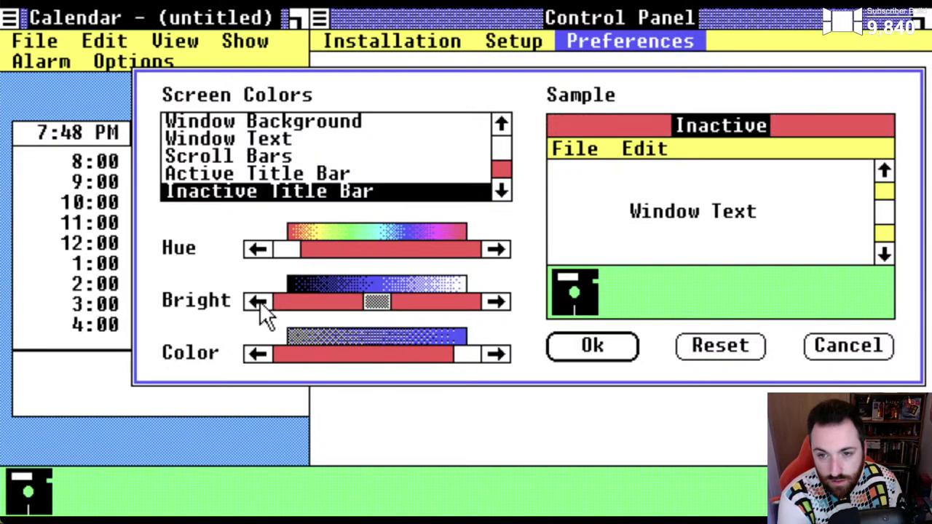
Try lighter brightness levels for the Window Frame color and return it to black
click(500, 190)
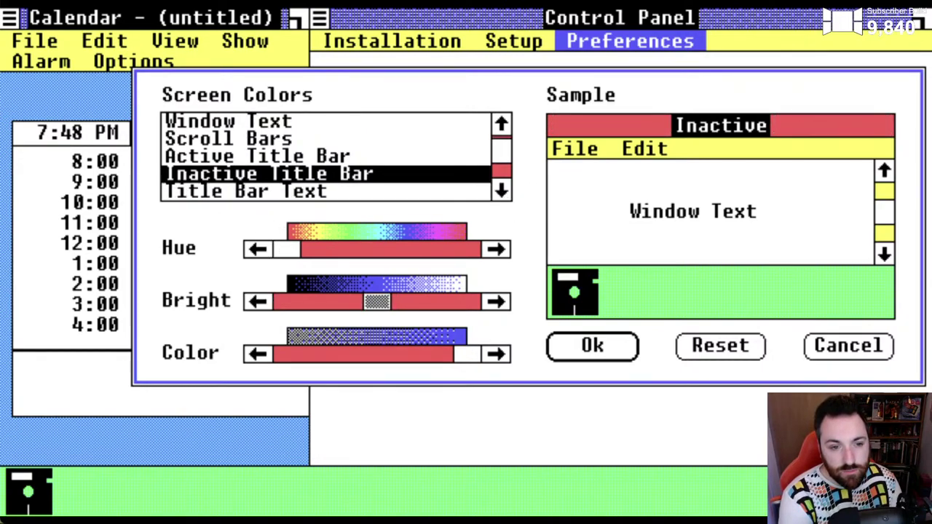
click(500, 190)
click(500, 191)
click(500, 191)
click(501, 191)
click(259, 120)
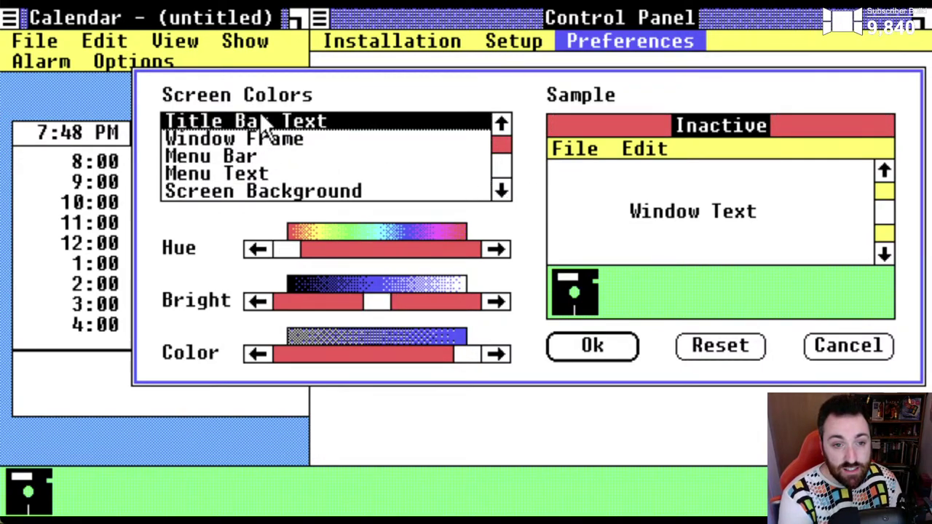
click(187, 134)
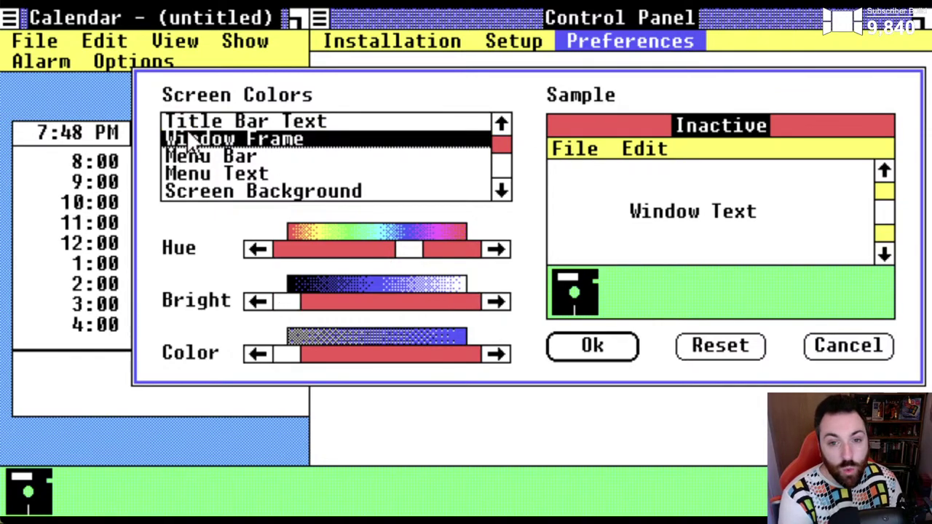
click(423, 294)
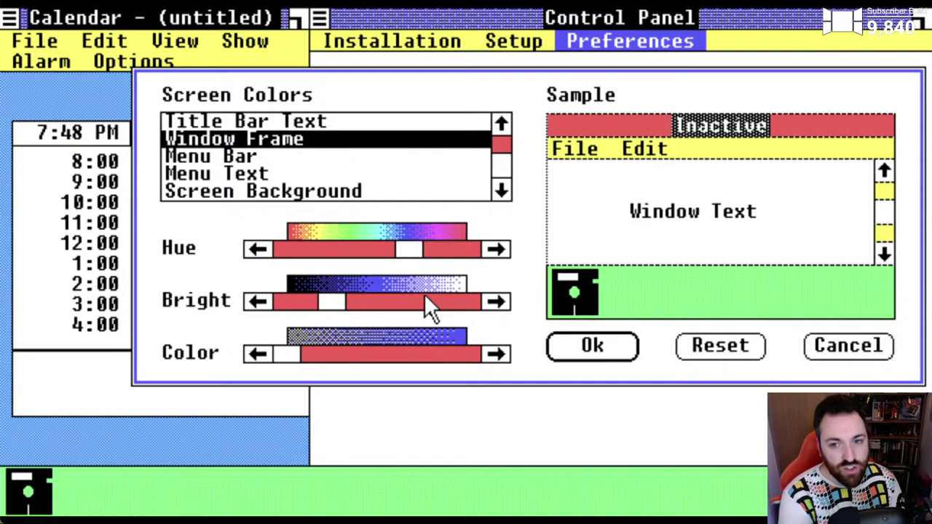
click(423, 293)
click(420, 295)
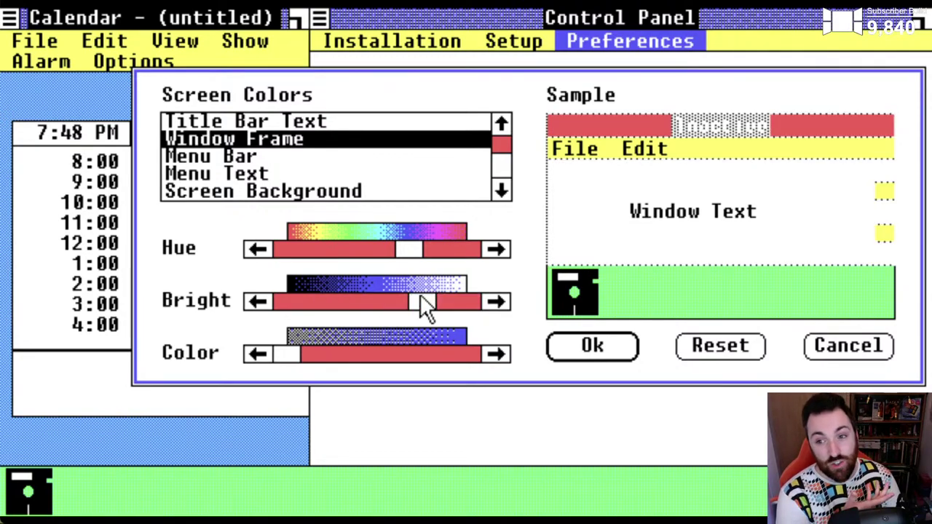
drag(419, 293, 237, 295)
Change the hue of the Menu Bar color to cyan
click(206, 151)
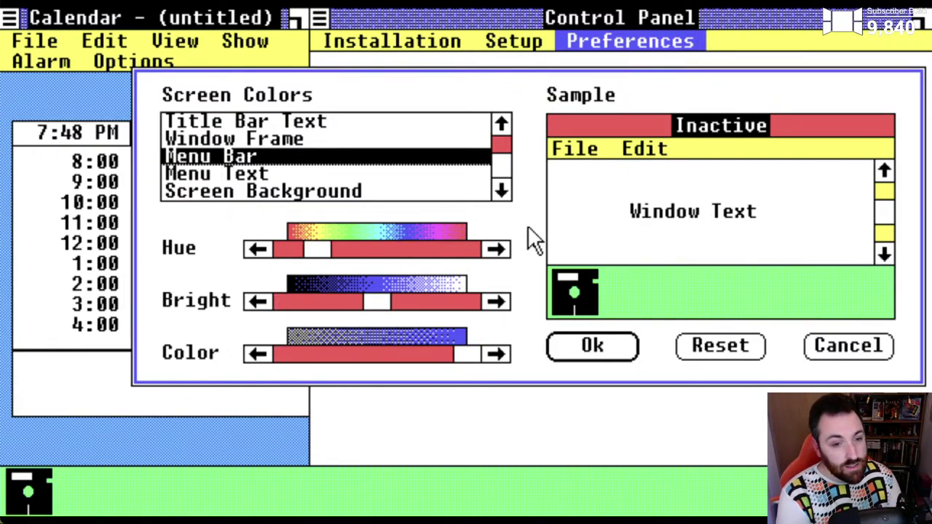
drag(489, 248, 489, 248)
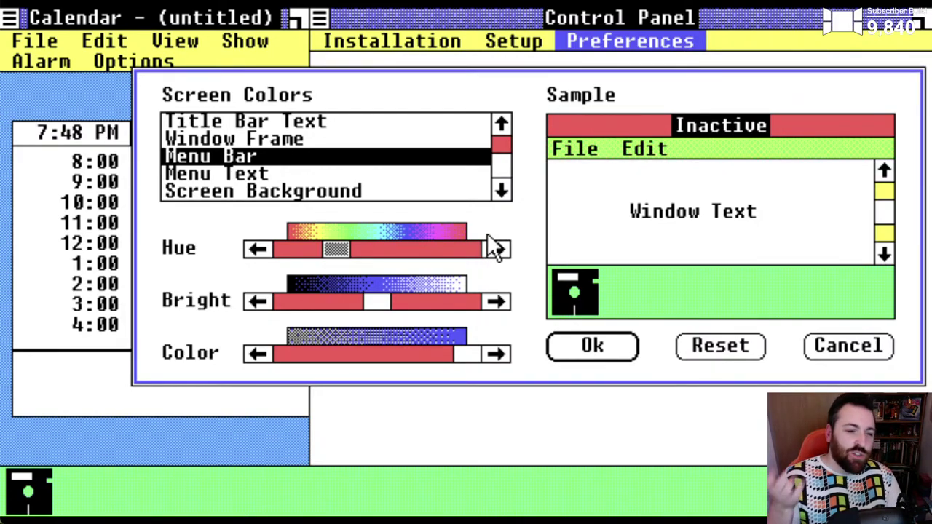
drag(487, 243, 498, 244)
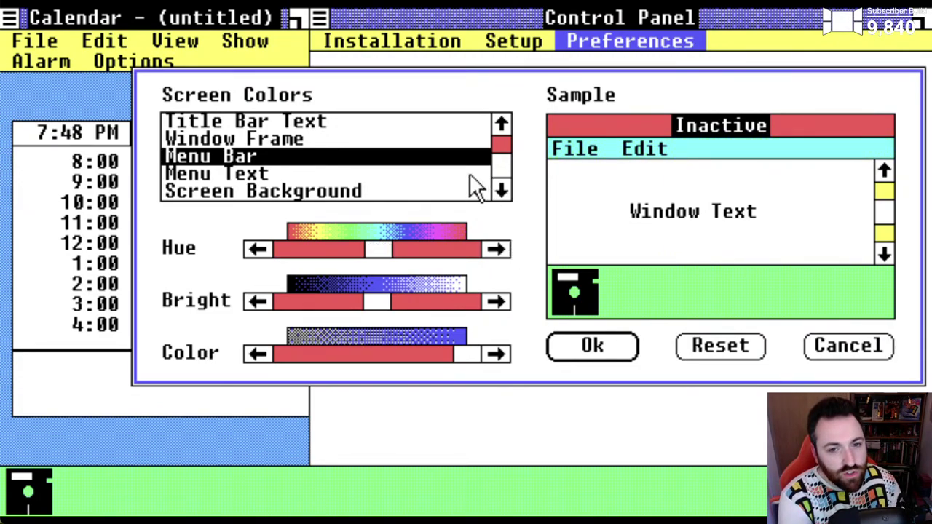
Change the hue of the Screen Background color to blue
click(438, 176)
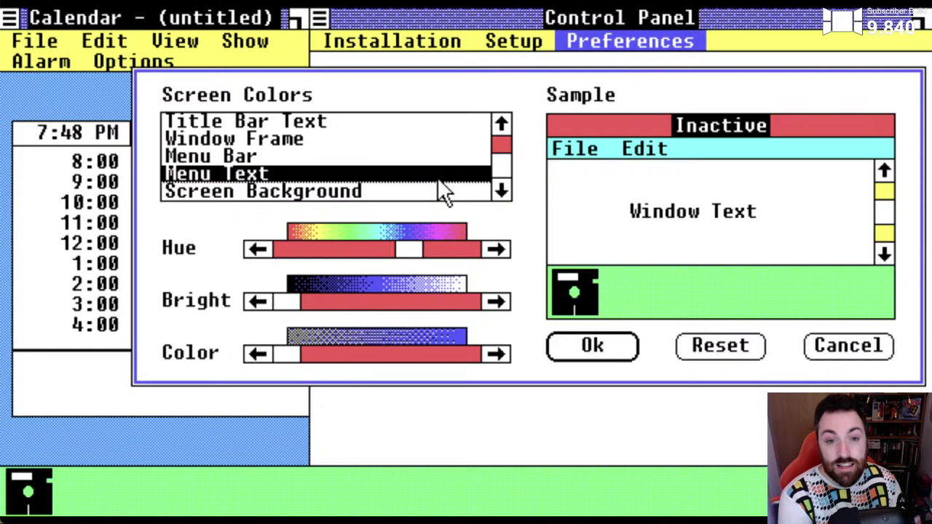
click(437, 187)
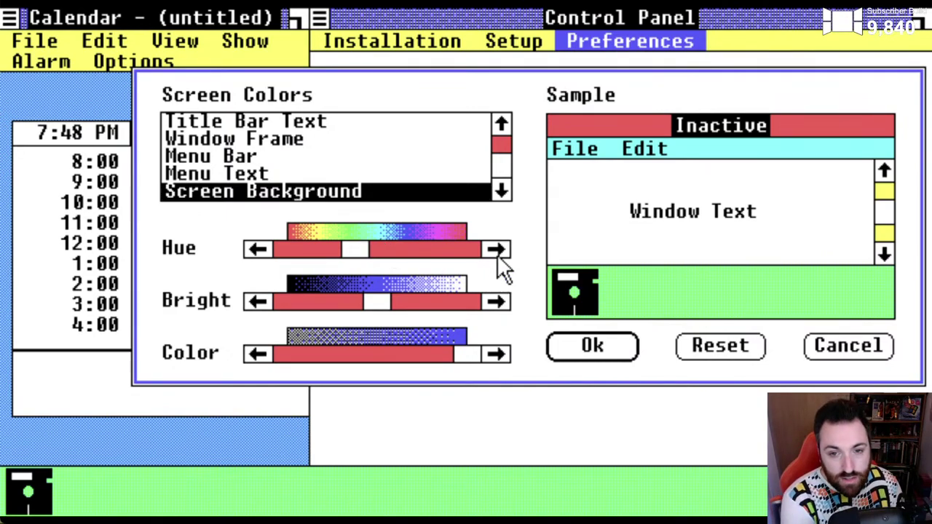
drag(496, 259, 493, 255)
Apply the new screen colors and close Control Panel
click(603, 354)
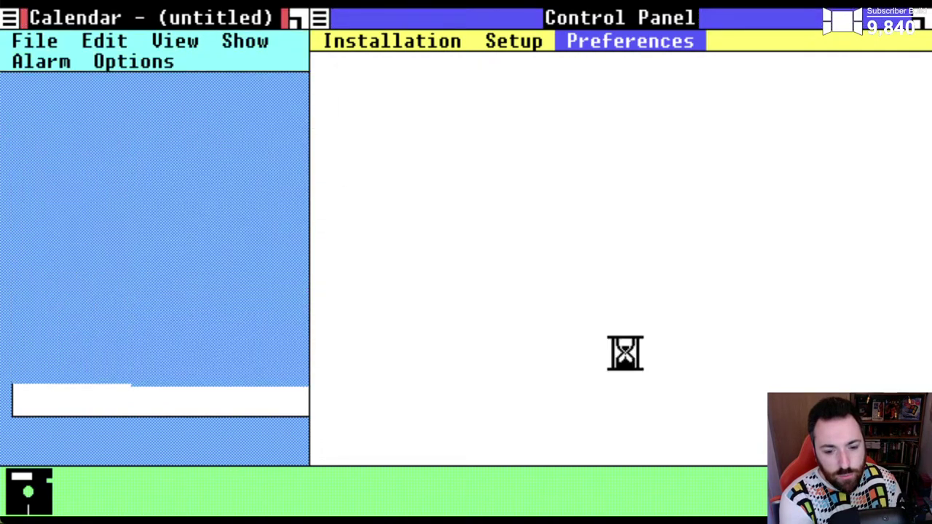
double_click(318, 18)
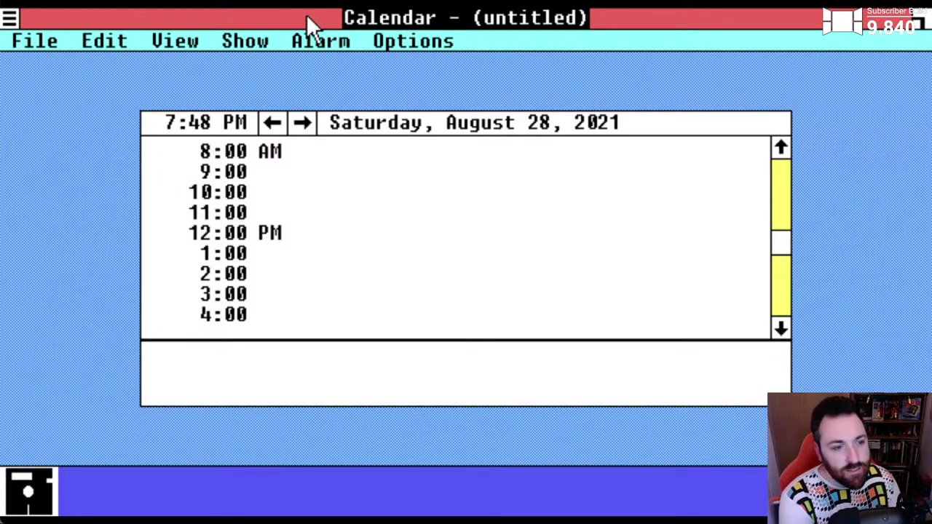
Close the untitled Calendar and return to MS-DOS Executive
click(9, 21)
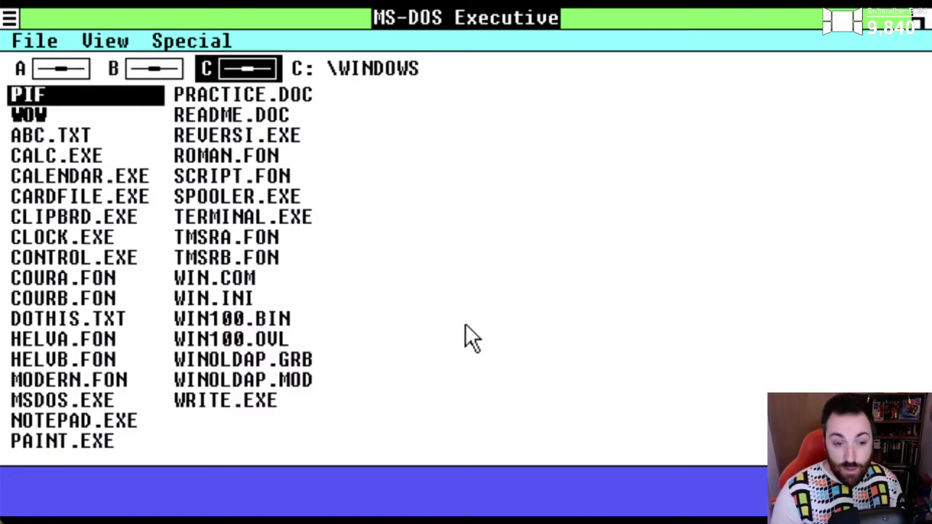
Examine the Run, Load and Copy dialogs of MS-DOS Executive, cancelling each one without entering anything
click(26, 37)
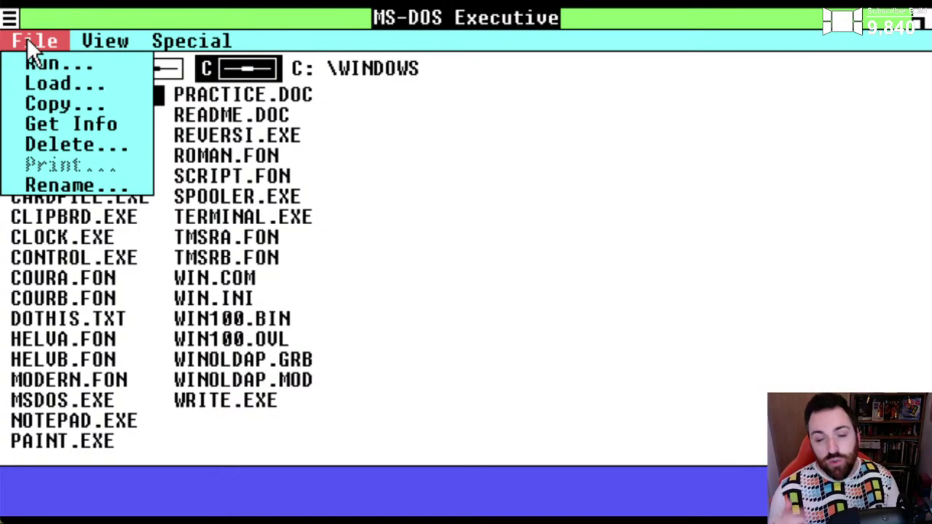
click(27, 54)
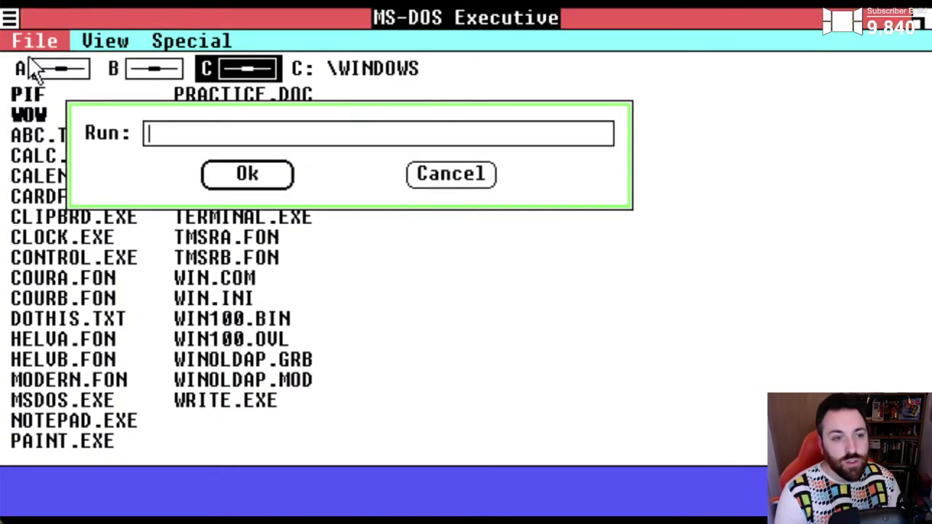
click(420, 177)
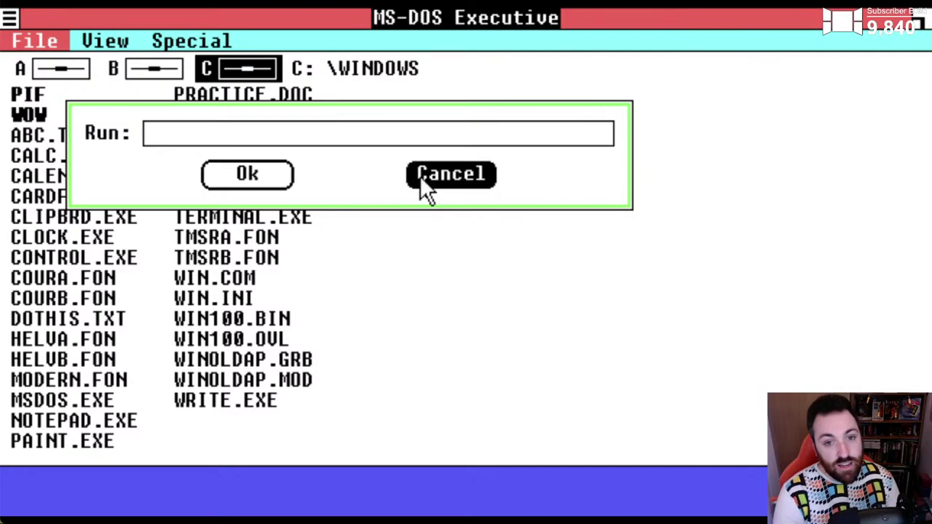
click(29, 42)
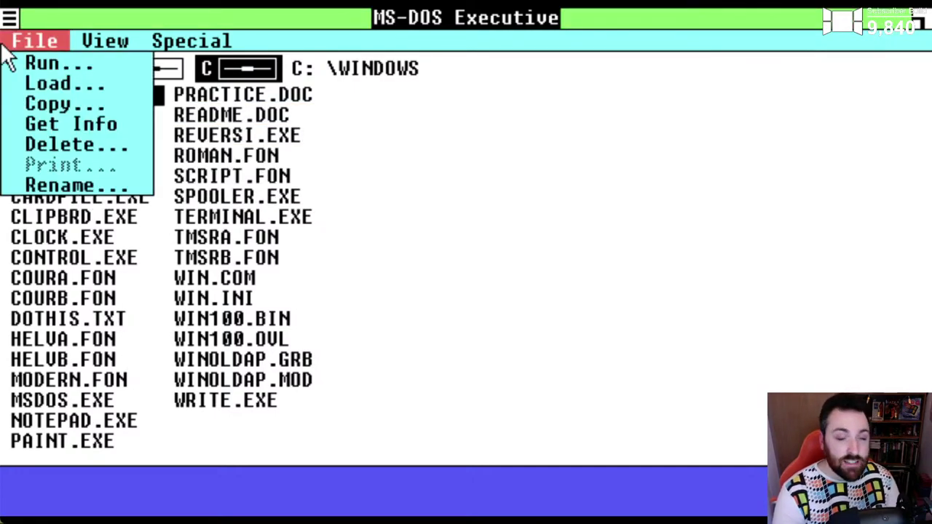
click(22, 83)
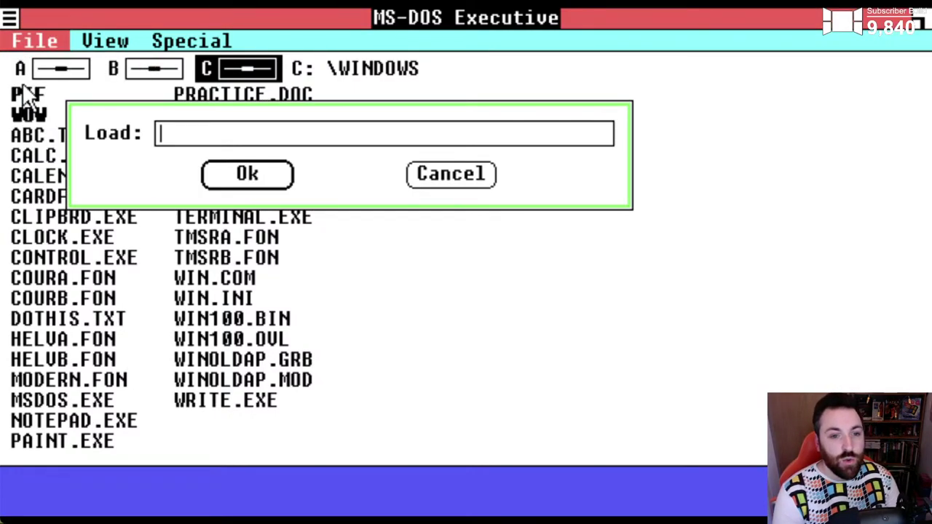
click(466, 174)
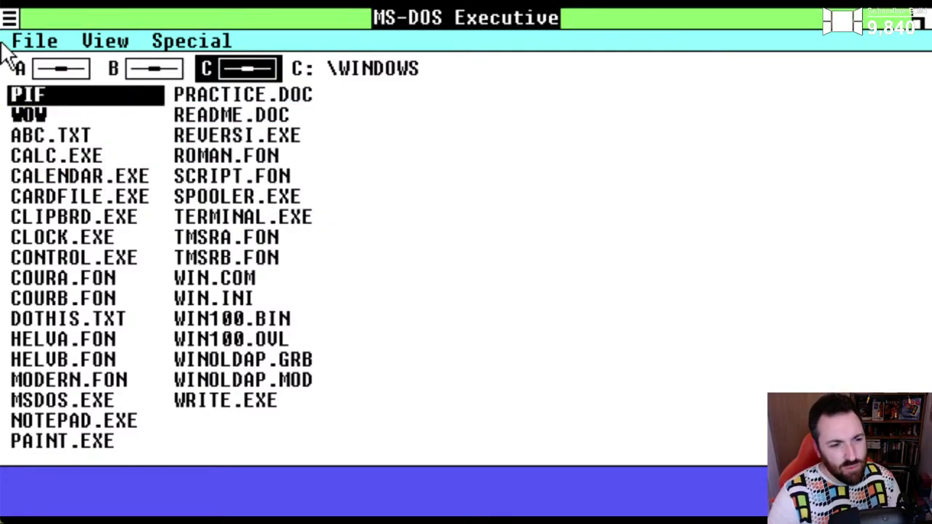
drag(2, 44, 3, 83)
click(62, 98)
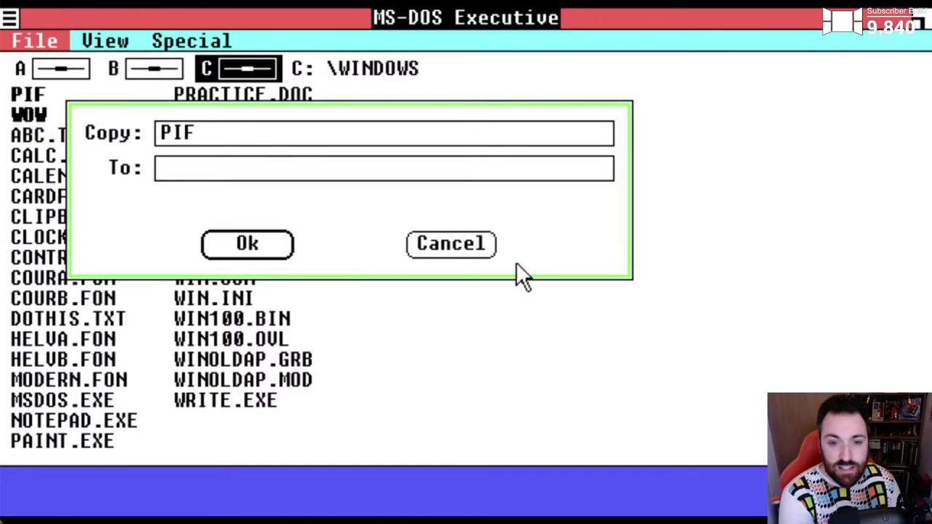
click(450, 244)
View the Get Info details of the PIF directory and of CALENDAR.EXE, closing the information window each time
drag(22, 42, 54, 118)
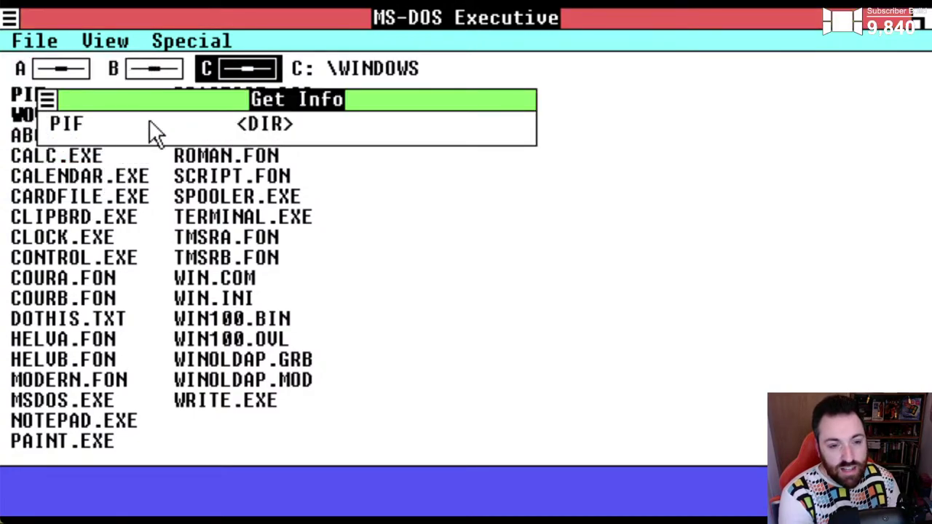
double_click(45, 100)
click(72, 178)
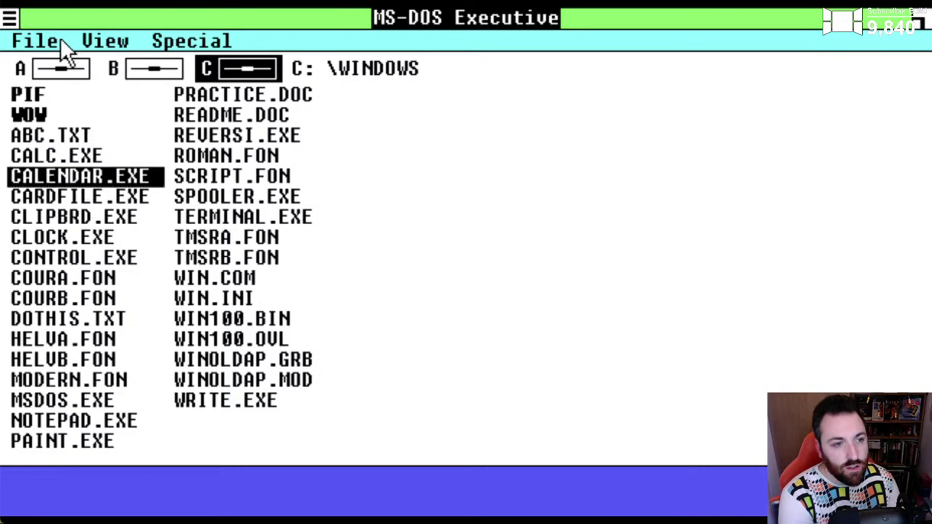
drag(62, 45, 92, 122)
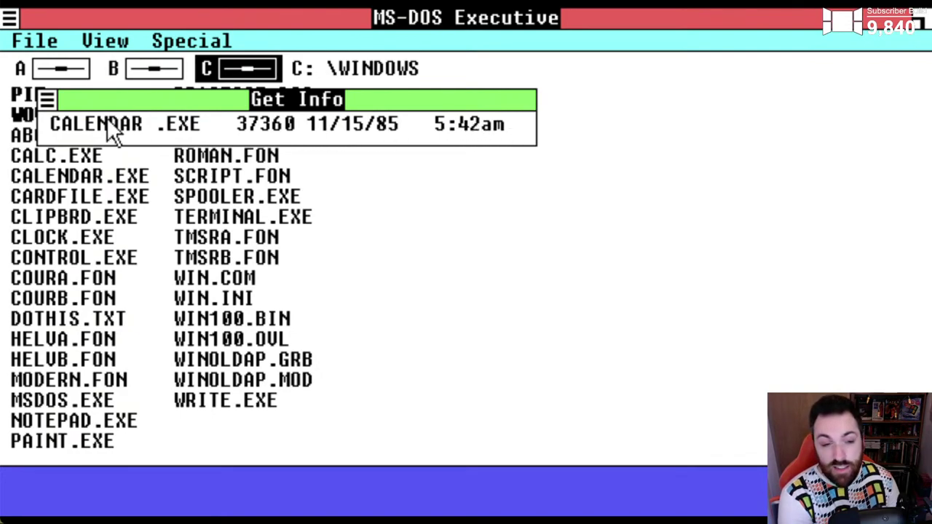
click(50, 99)
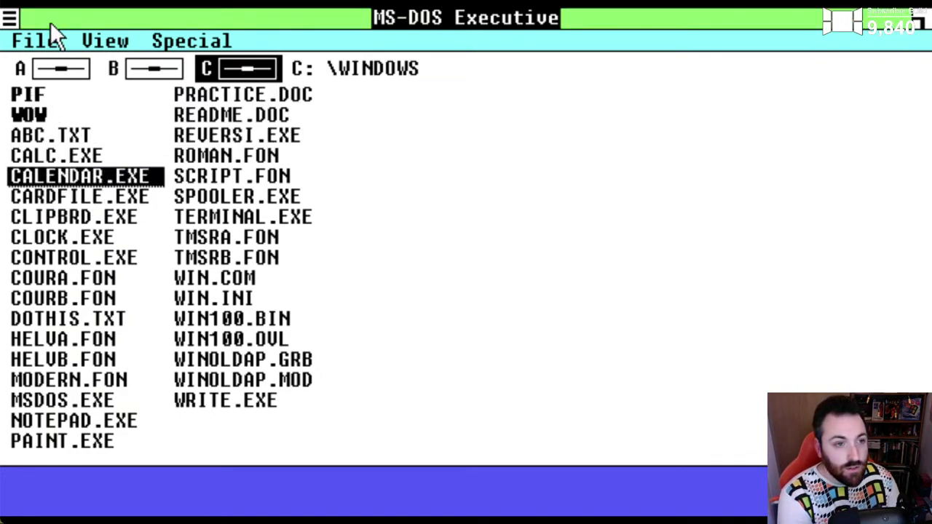
Switch the C: \WINDOWS file listing to the Long view
click(55, 41)
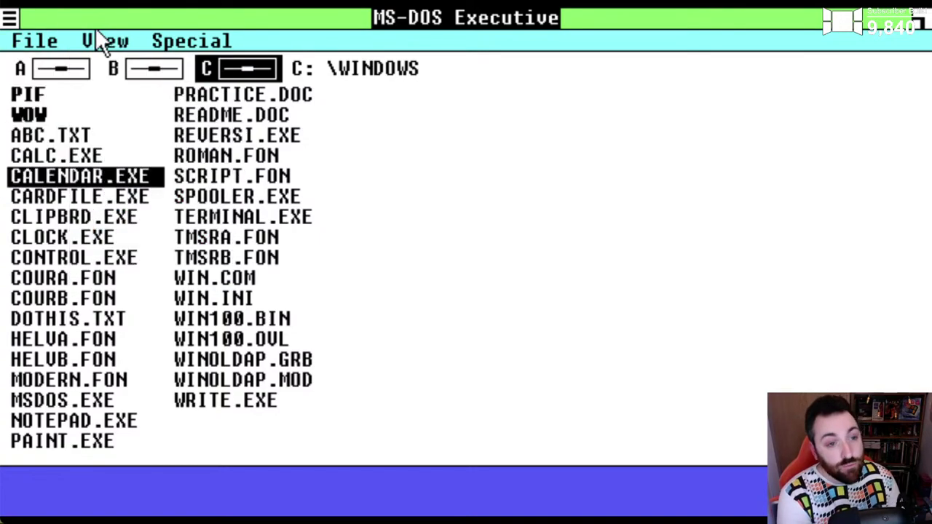
click(100, 39)
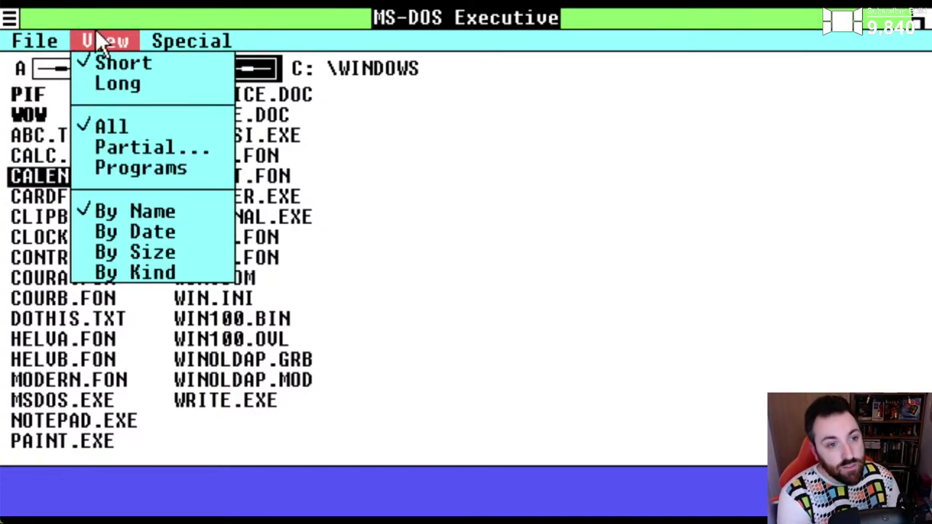
click(115, 83)
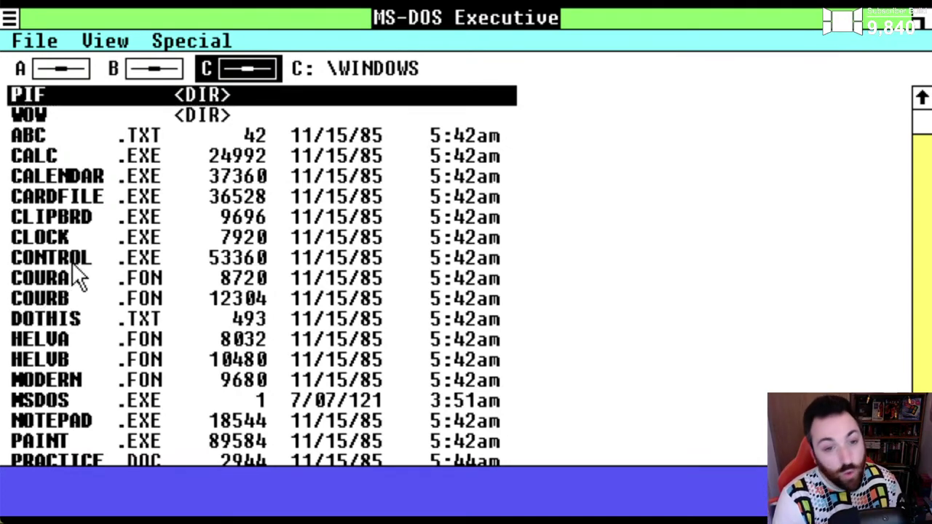
Return the C: \WINDOWS file listing to the Short view
click(102, 40)
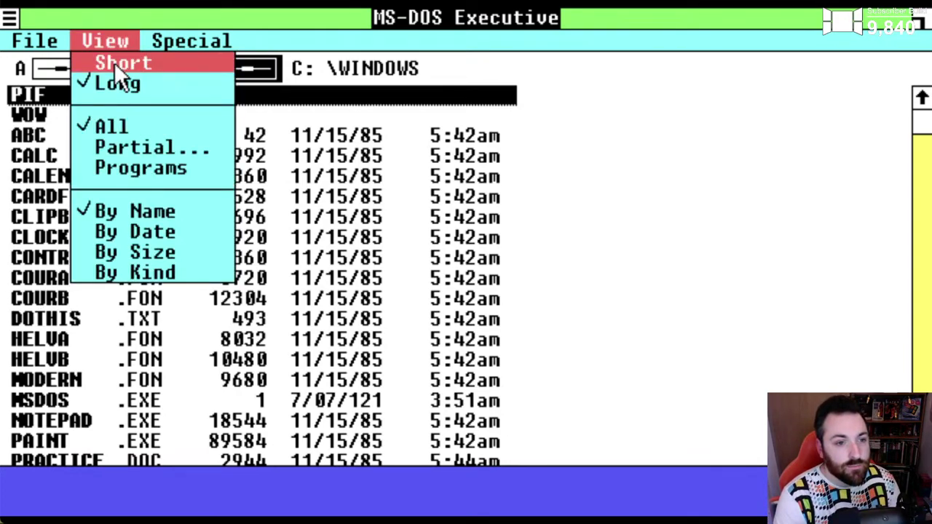